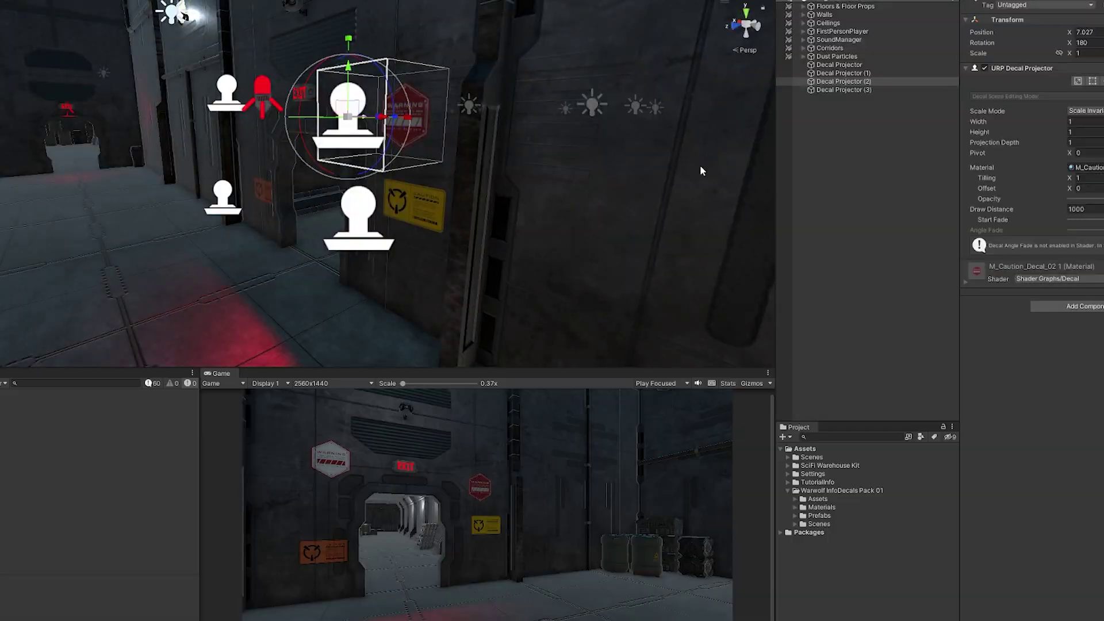
# Step: Enlarge the warning decal's projection box to about 1.73 units
pyautogui.click(1077, 84)
pyautogui.moveTo(460, 172); pyautogui.dragTo(409, 166)
pyautogui.press('w')
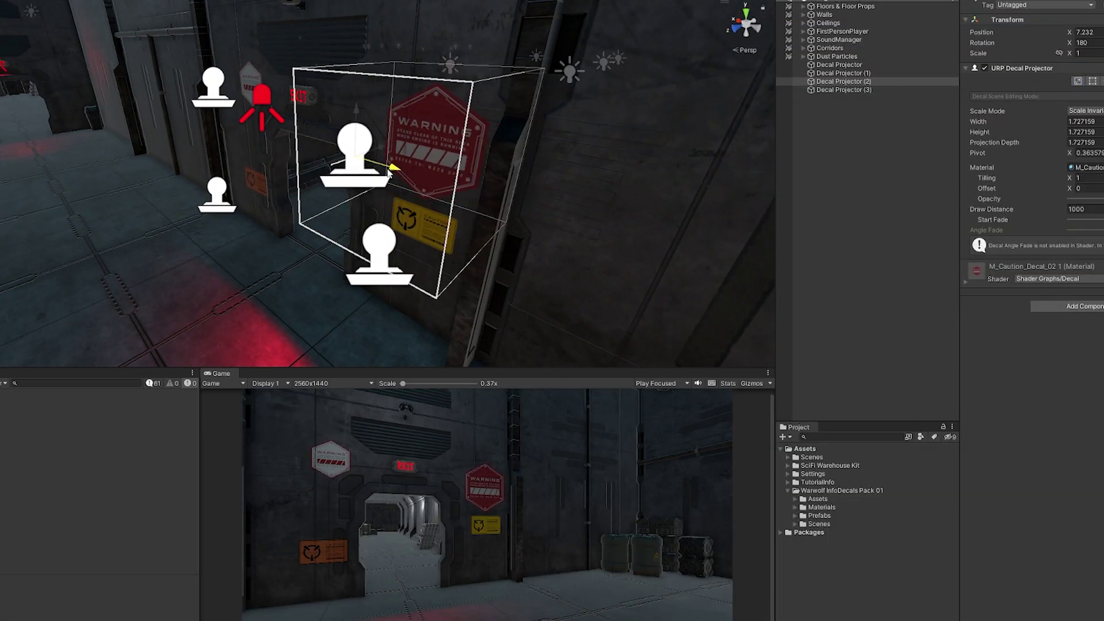
# Step: Move the yellow caution sign lower and the orange sign onto the doorway pillar beside it
pyautogui.moveTo(426, 122); pyautogui.dragTo(437, 138, button='right')
pyautogui.click(488, 176)
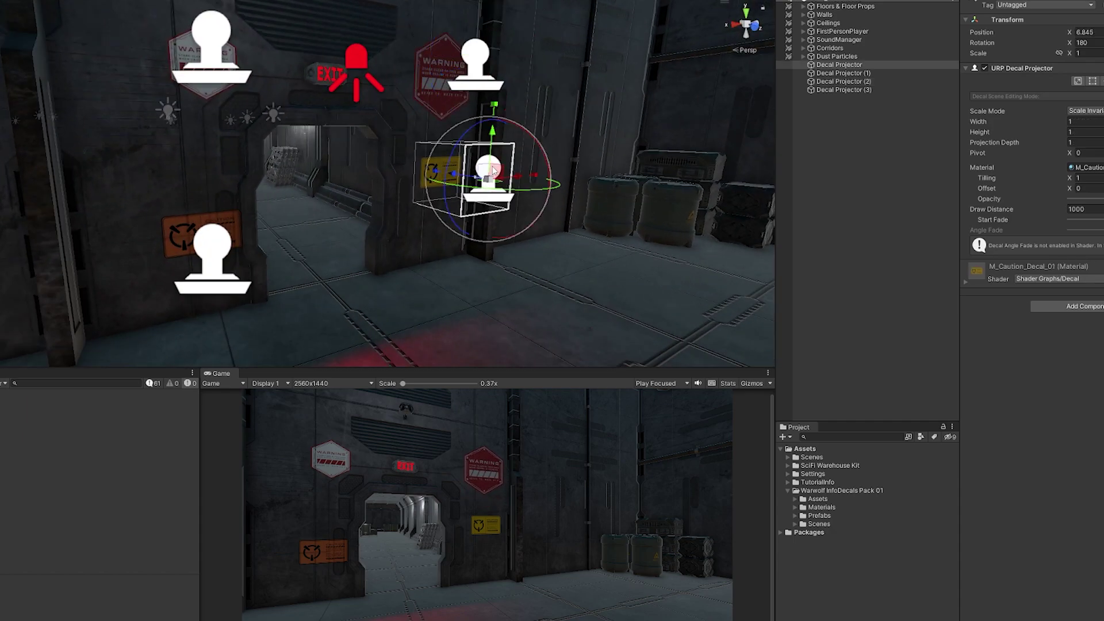
pyautogui.moveTo(487, 179); pyautogui.dragTo(461, 260)
pyautogui.press('y')
pyautogui.click(229, 240)
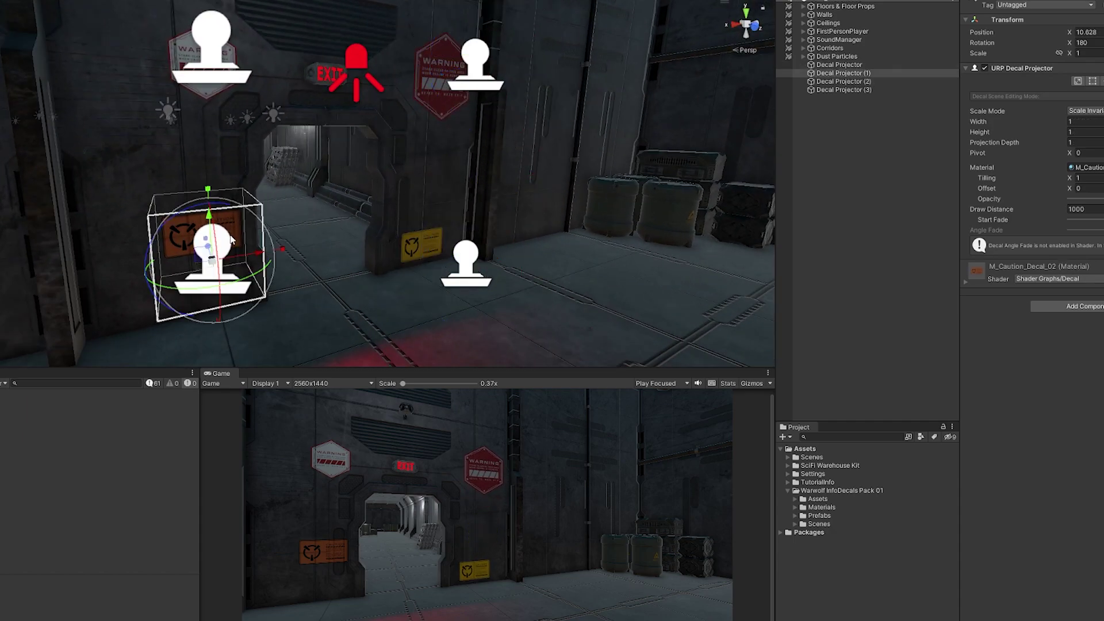
pyautogui.moveTo(225, 260); pyautogui.dragTo(473, 237)
# Step: Crop away the left half of the top-left warning decal
pyautogui.click(211, 46)
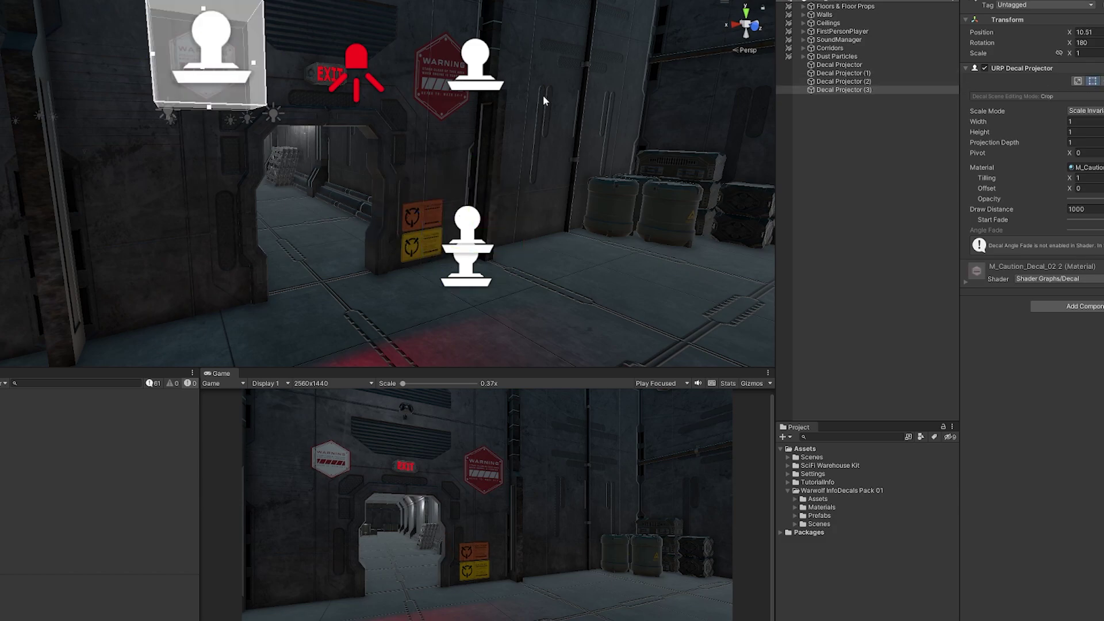
pyautogui.scroll(3, 237, 164)
pyautogui.keyDown('alt'); pyautogui.moveTo(237, 164); pyautogui.dragTo(105, 329); pyautogui.keyUp('alt')
pyautogui.scroll(-1, 308, 178)
pyautogui.press('w')
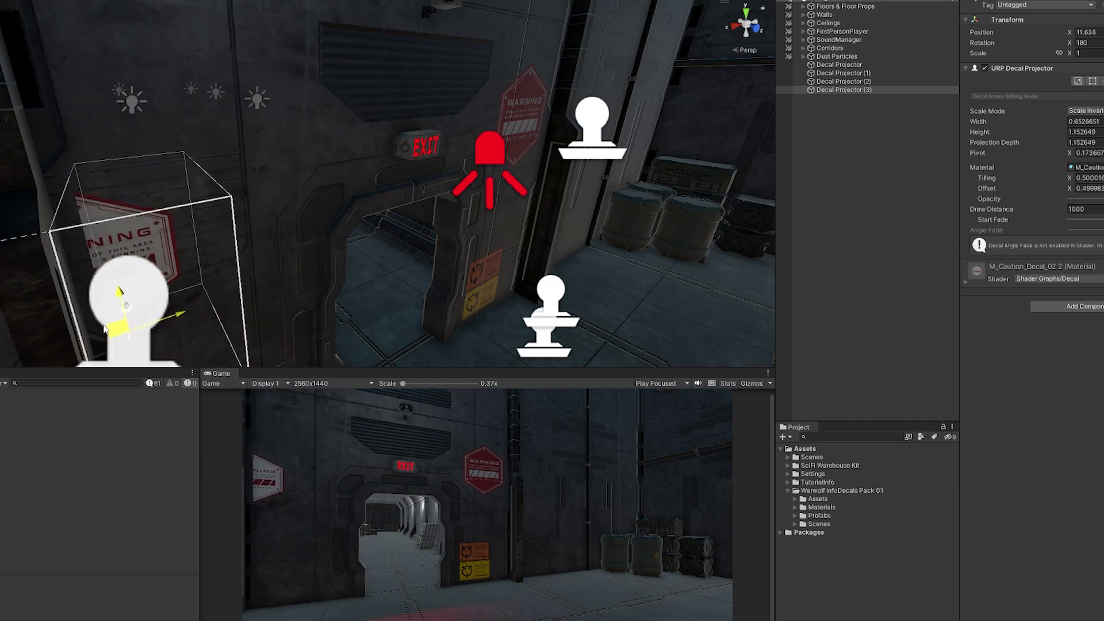
pyautogui.scroll(-2, 320, 254)
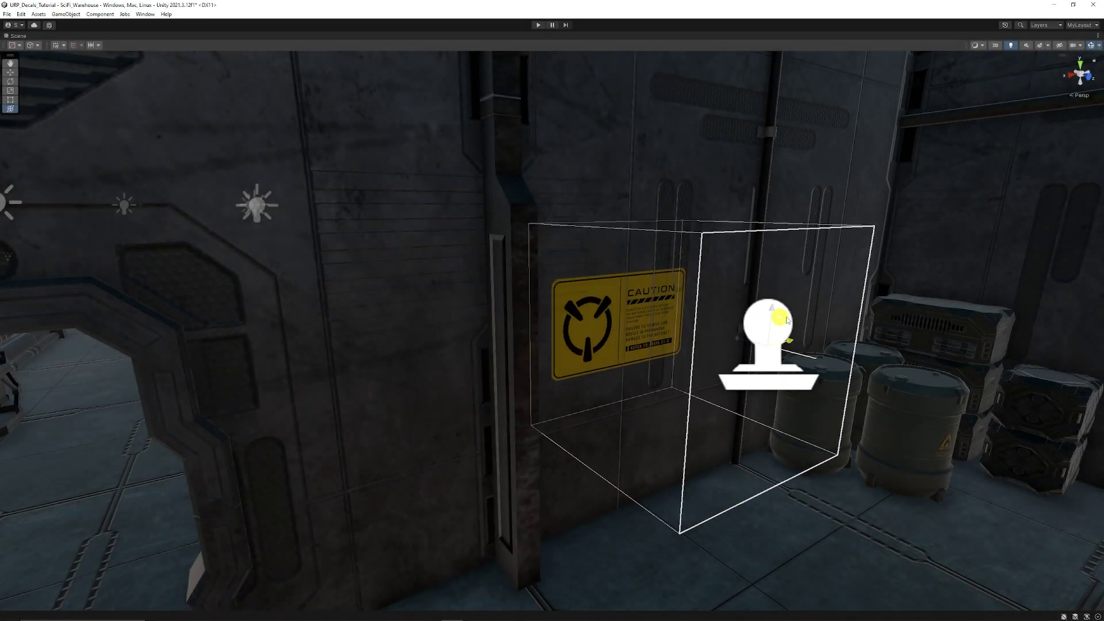
# Step: Nudge the yellow caution decal left and down, then rotate its projector to cast onto the floor
pyautogui.moveTo(786, 320); pyautogui.dragTo(526, 378)
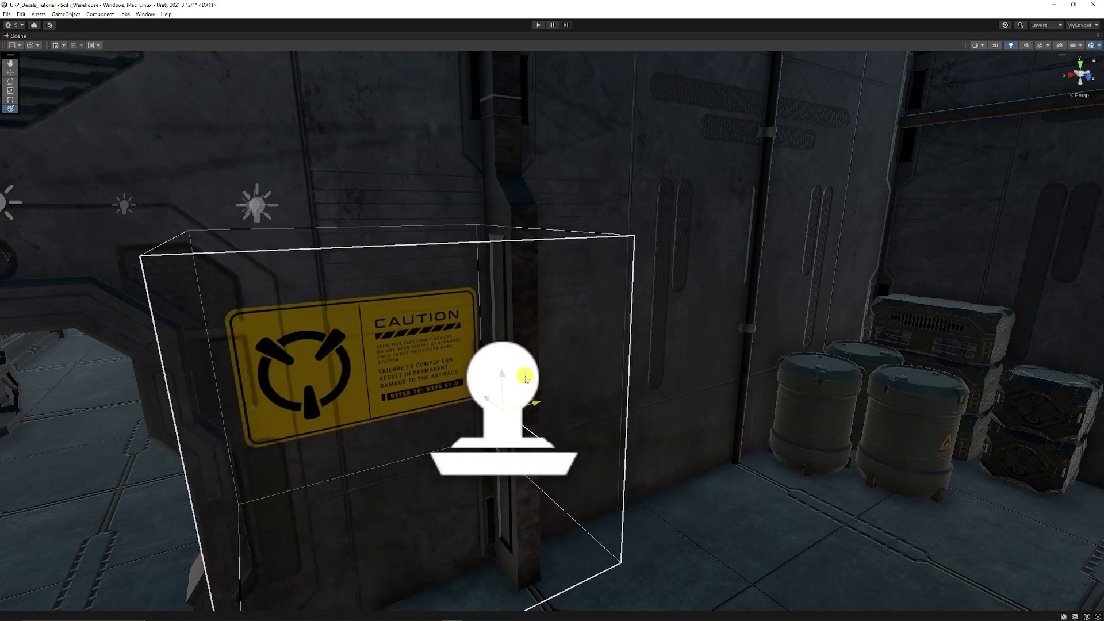
pyautogui.scroll(-3, 526, 379)
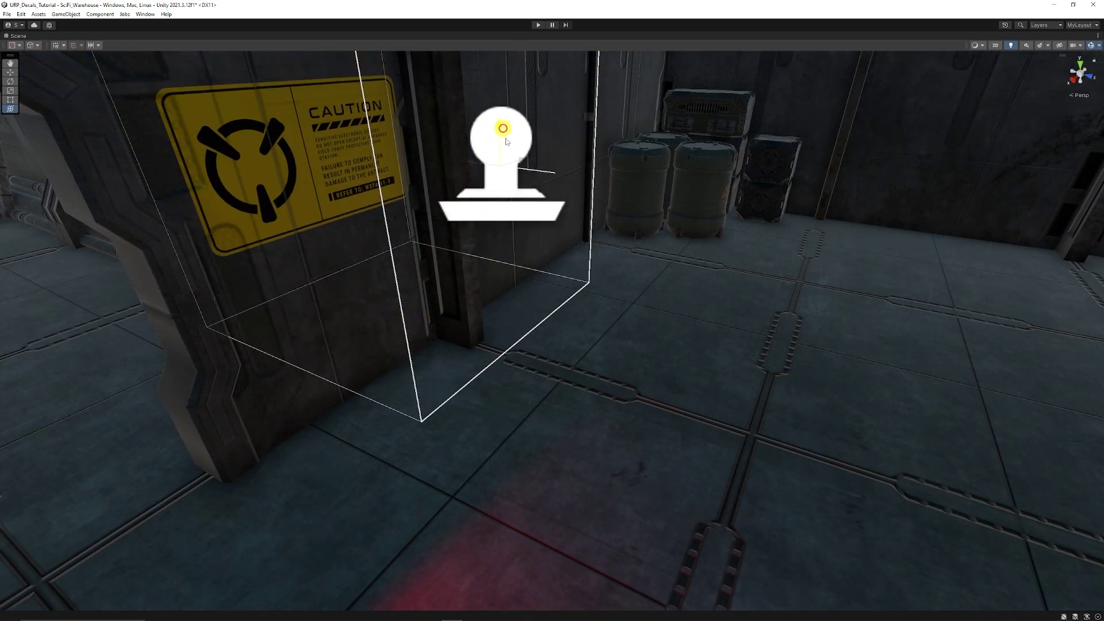
pyautogui.moveTo(526, 166); pyautogui.dragTo(526, 338, button='middle')
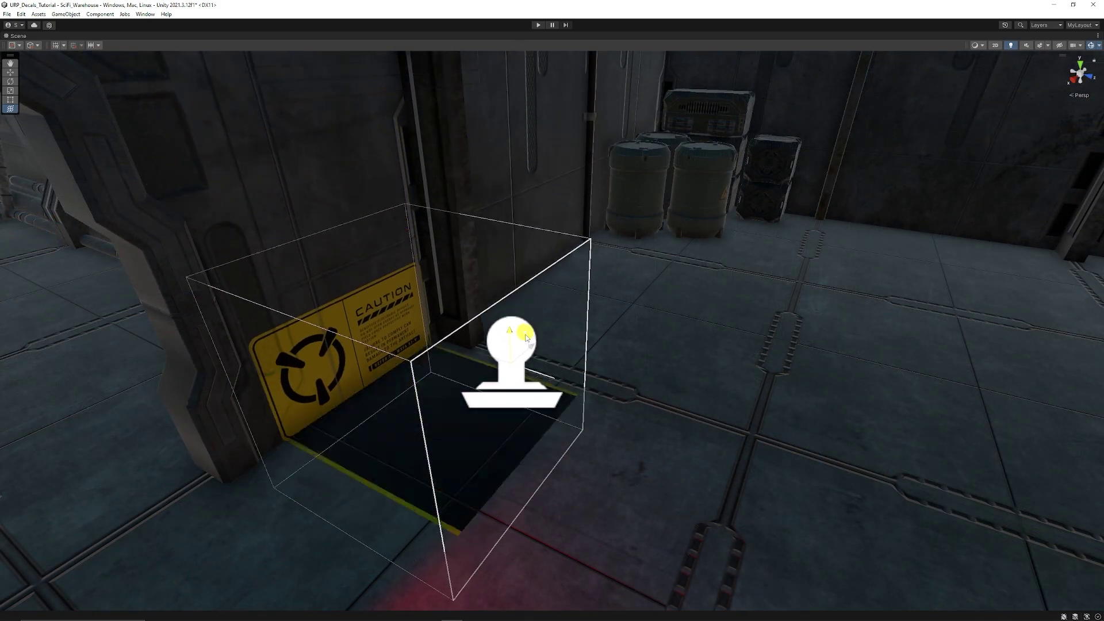
pyautogui.moveTo(526, 338); pyautogui.dragTo(529, 372)
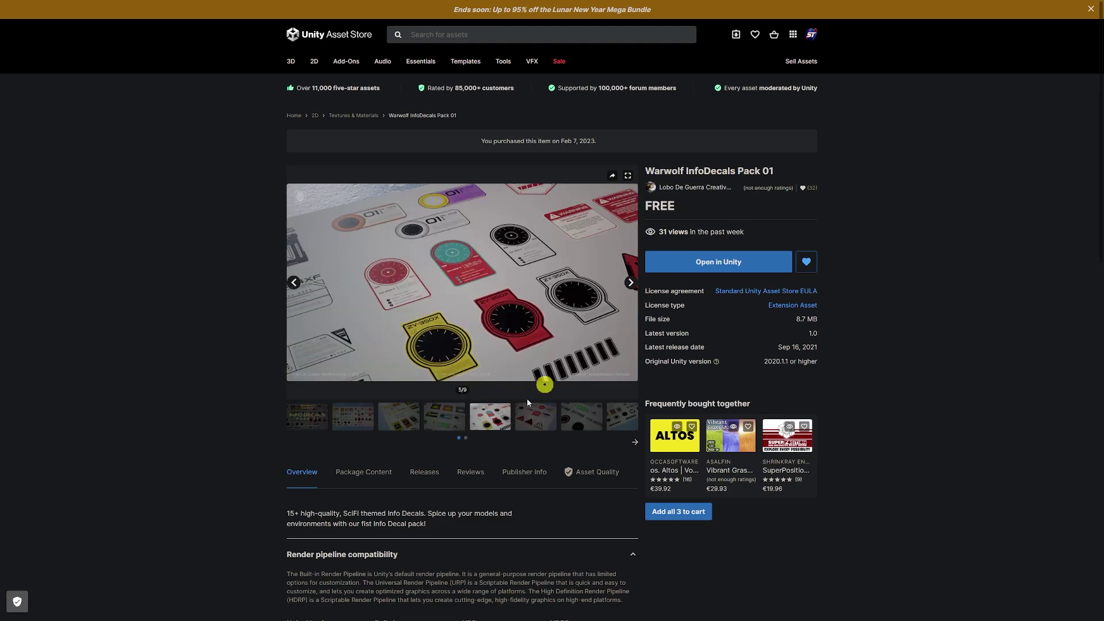
# Step: View the InfoDecals Pack's fourth and fifth previews, then the Sci-Fi Construction Kit screenshots through its top-down map
pyautogui.click(442, 424)
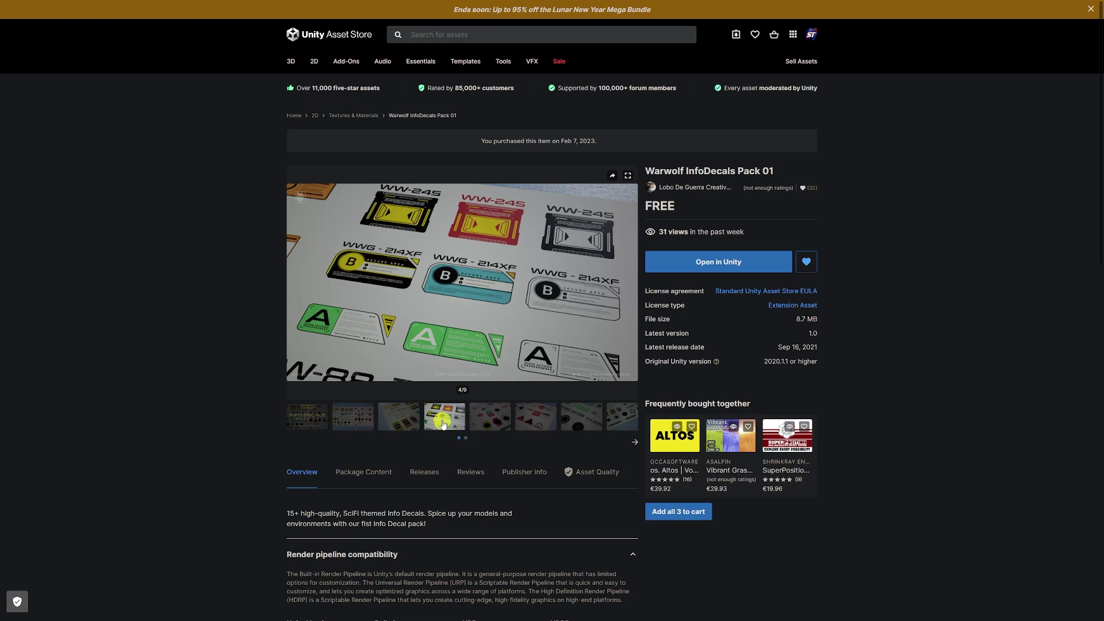
pyautogui.click(478, 425)
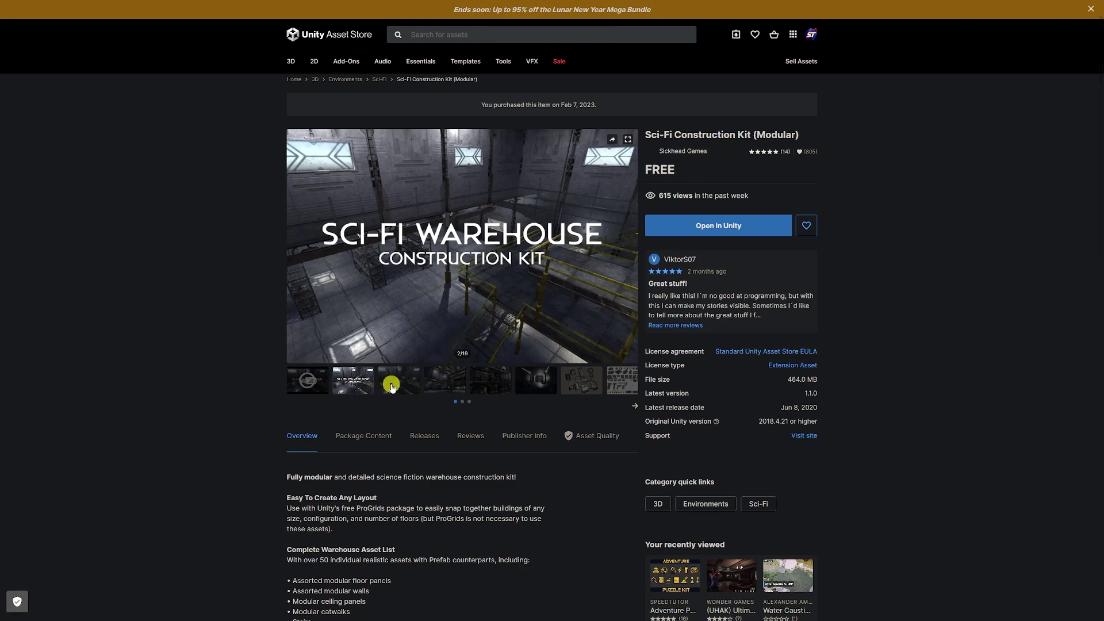
pyautogui.click(443, 384)
pyautogui.click(506, 383)
pyautogui.click(547, 384)
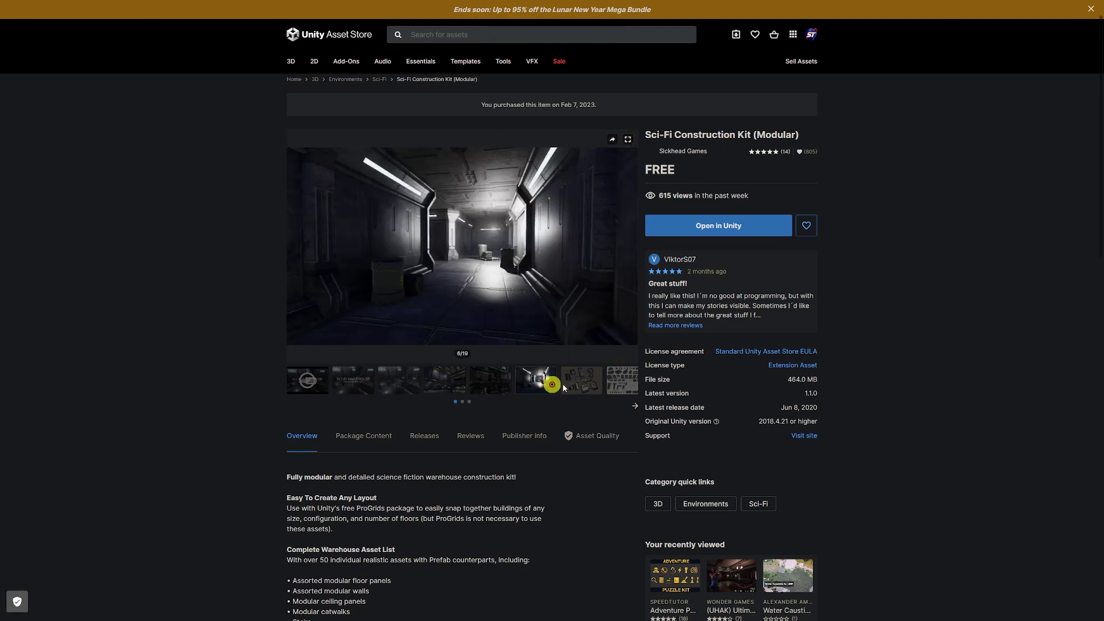
pyautogui.click(575, 383)
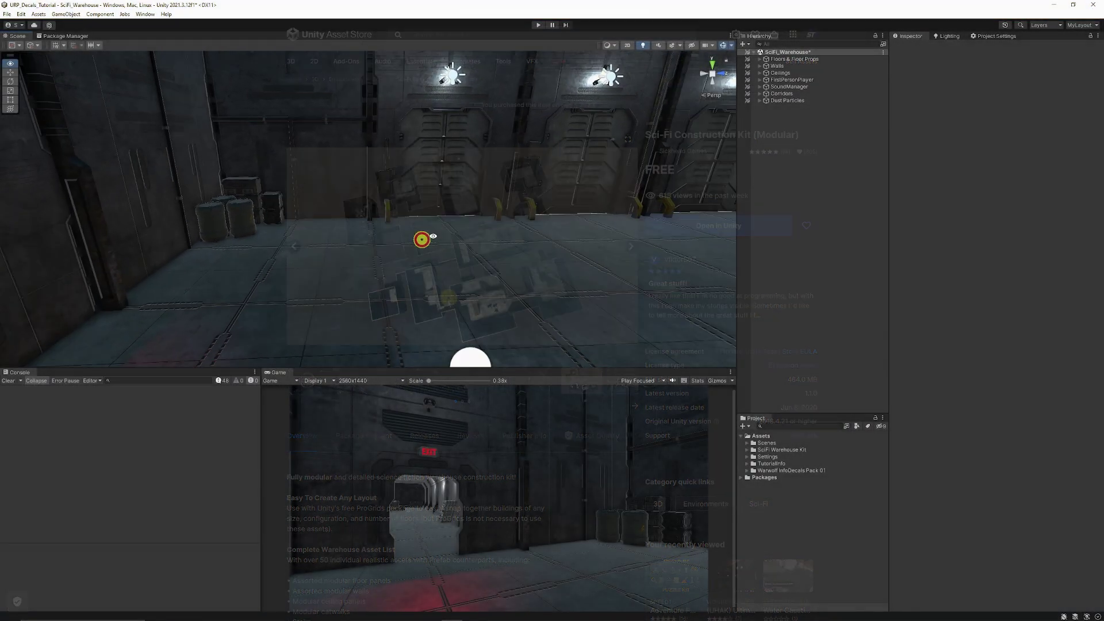
# Step: Return to the 3D warehouse scene and orbit the view to face the red EXIT doorway
pyautogui.moveTo(421, 239); pyautogui.dragTo(281, 157, button='right')
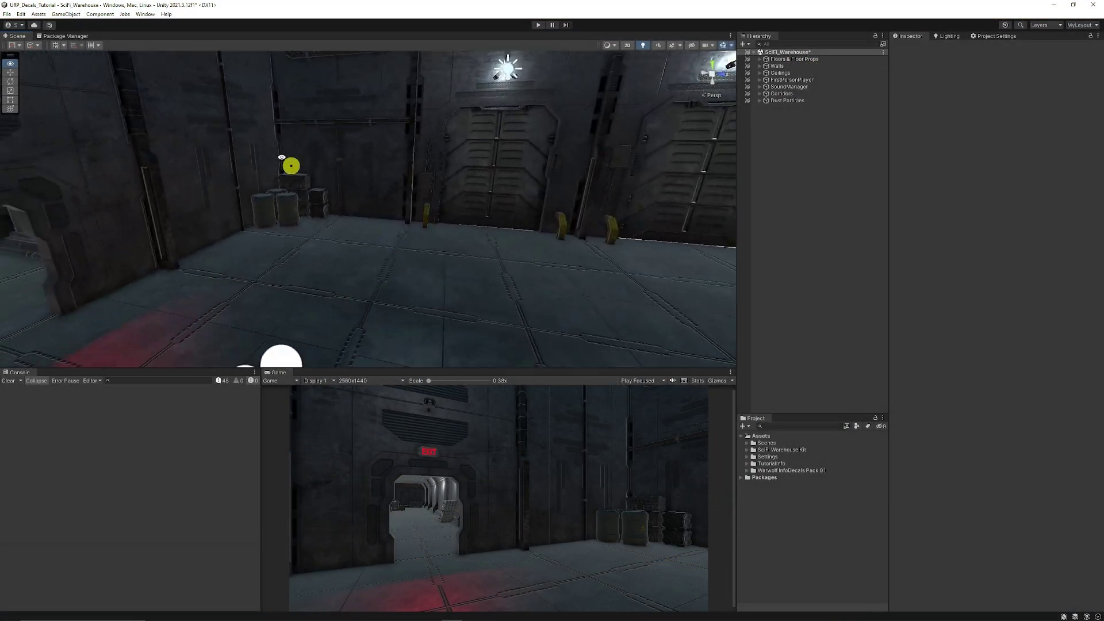
pyautogui.click(78, 38)
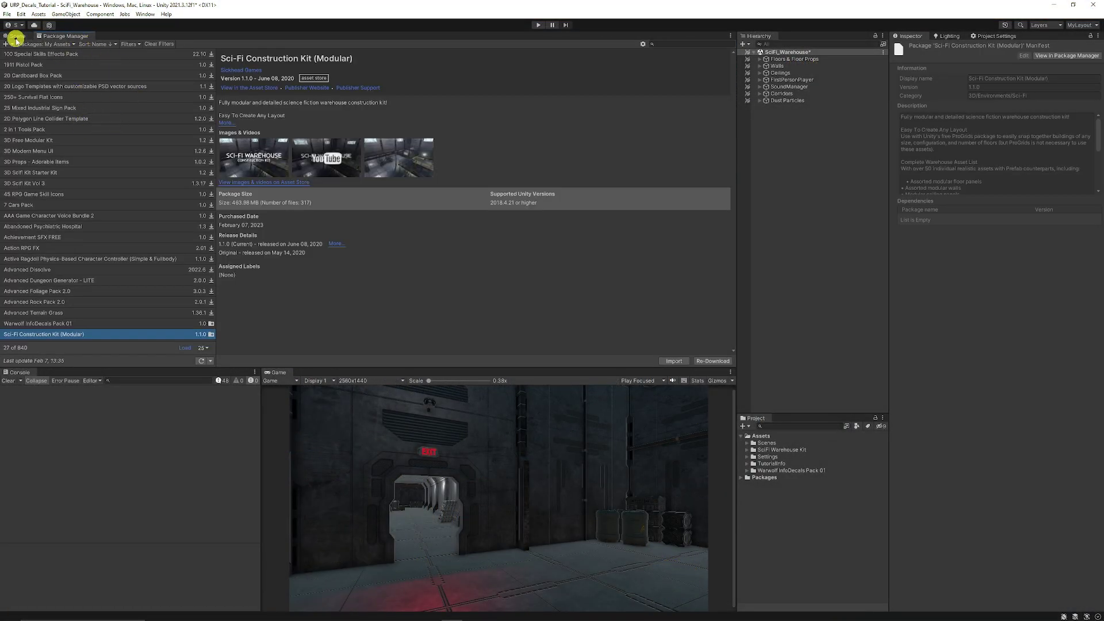
pyautogui.click(17, 36)
pyautogui.keyDown('alt'); pyautogui.moveTo(159, 202); pyautogui.dragTo(311, 207); pyautogui.keyUp('alt')
# Step: Expand Warwolf InfoDecals Pack 01 > Assets > Caution folders 01 and 02, previewing Caution_02_C and Caution_02 textures
pyautogui.click(747, 471)
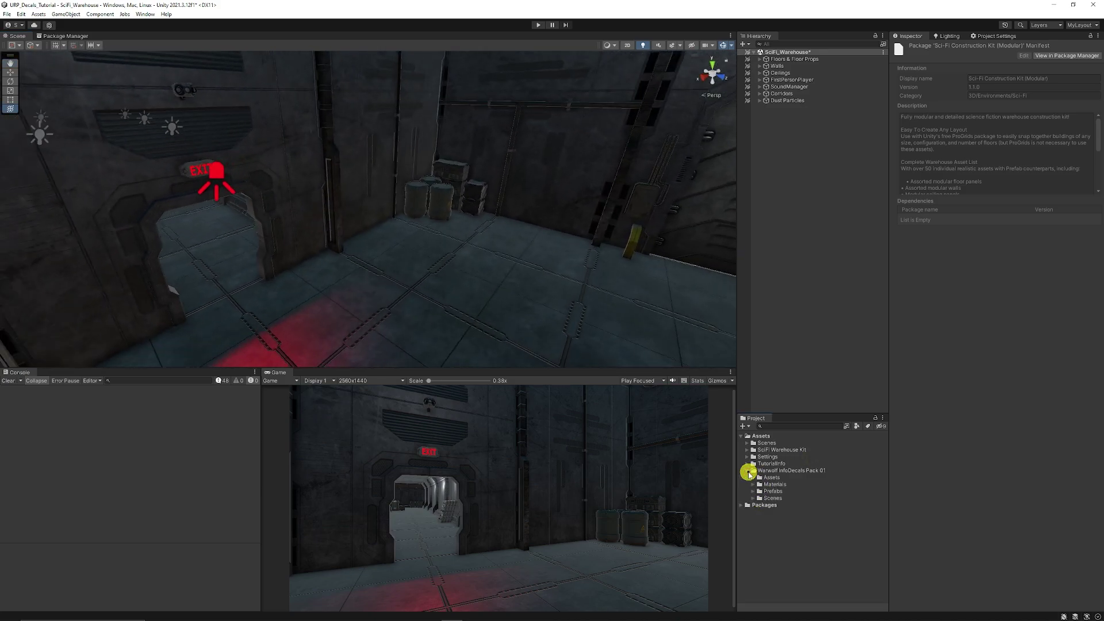
pyautogui.click(780, 471)
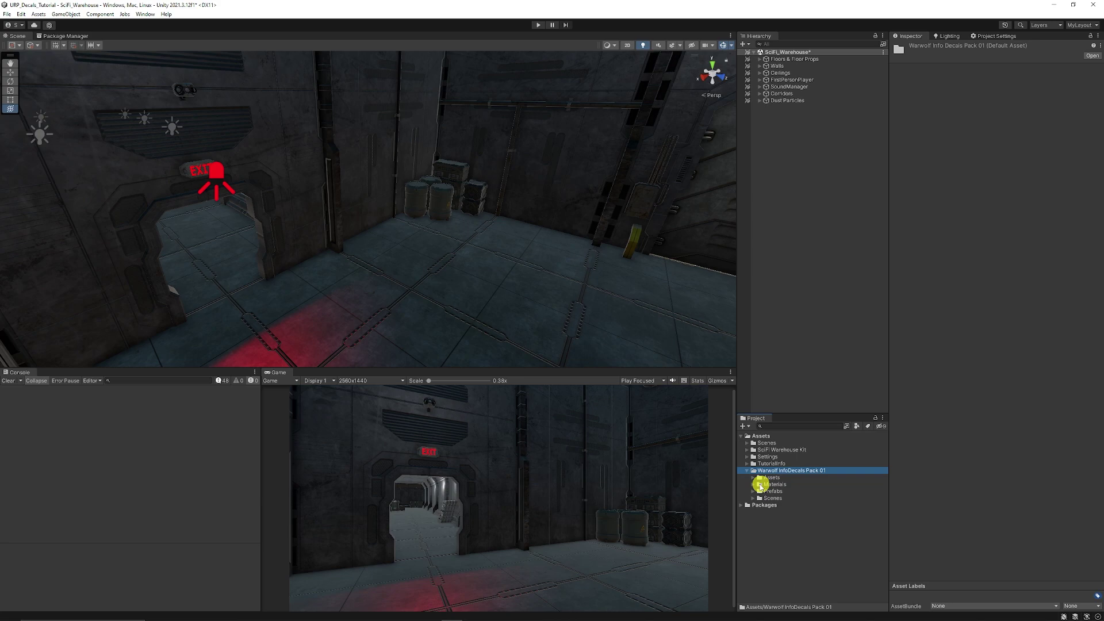
pyautogui.click(754, 478)
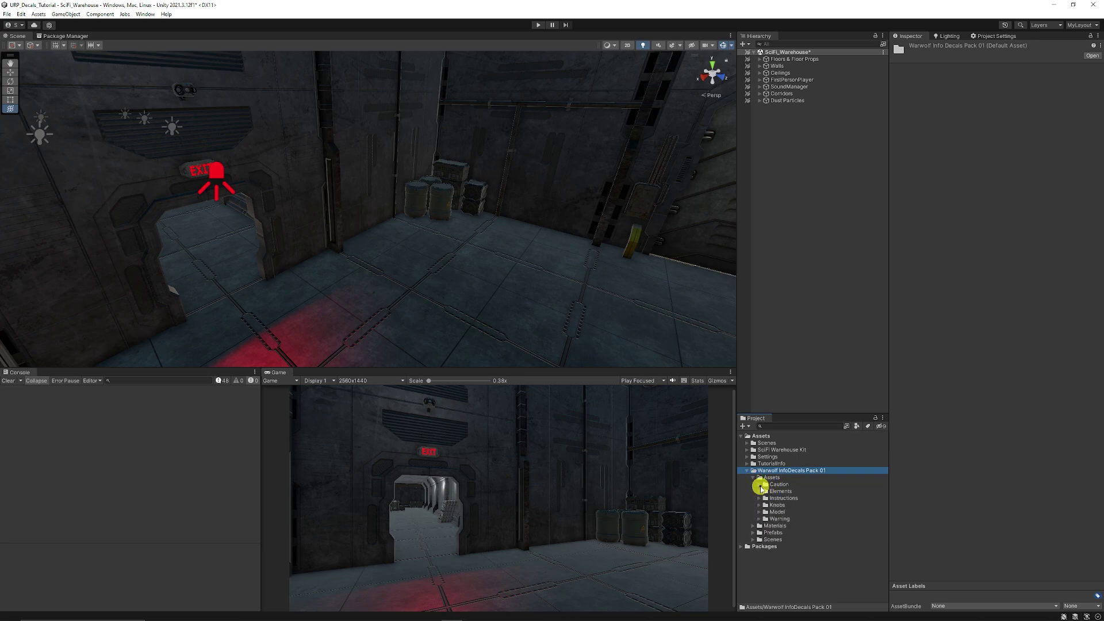
pyautogui.click(759, 485)
pyautogui.click(767, 491)
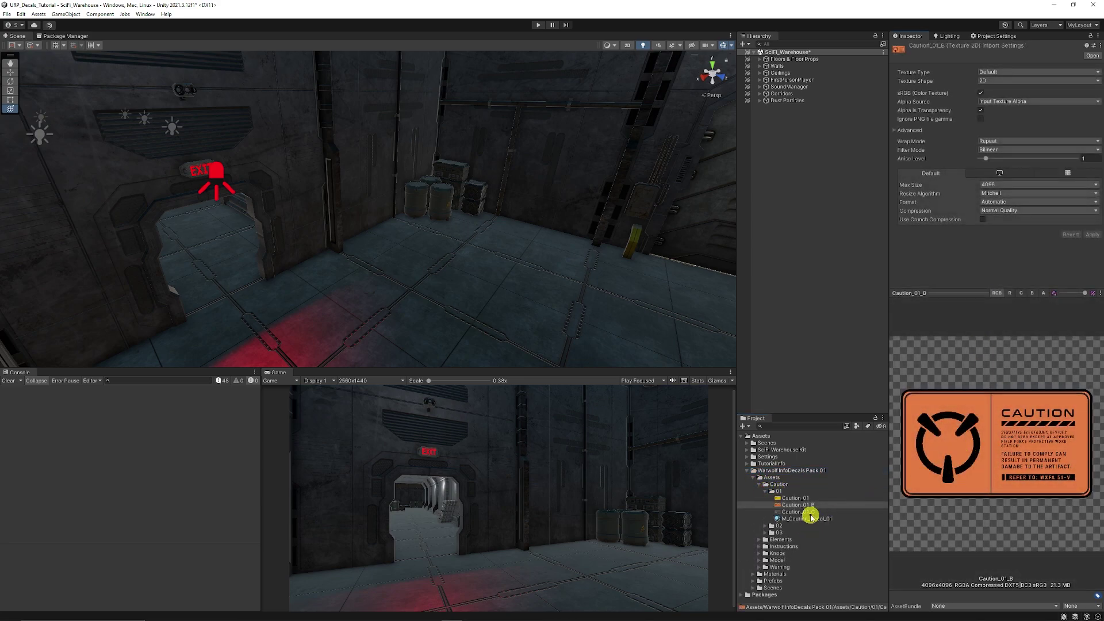
pyautogui.click(806, 512)
pyautogui.click(765, 526)
pyautogui.click(802, 539)
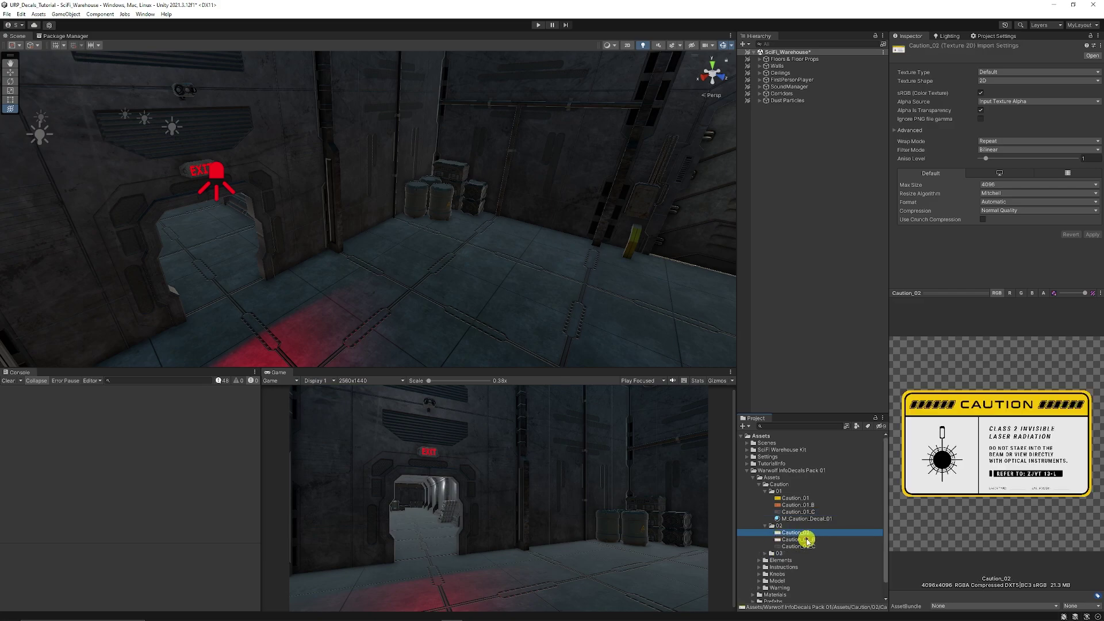
pyautogui.click(804, 546)
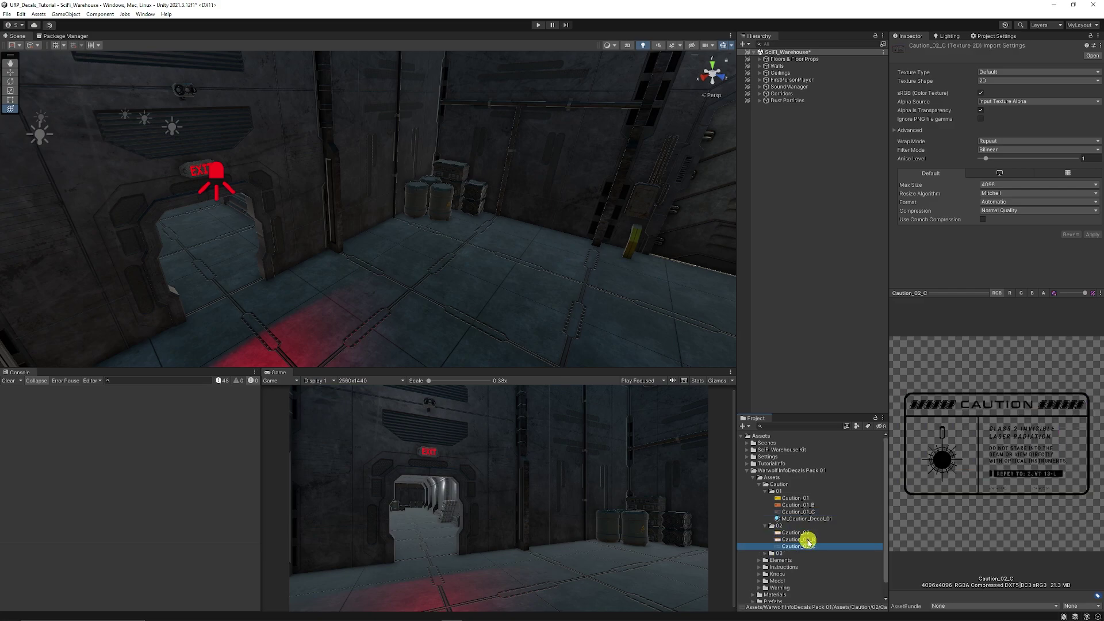
pyautogui.click(802, 532)
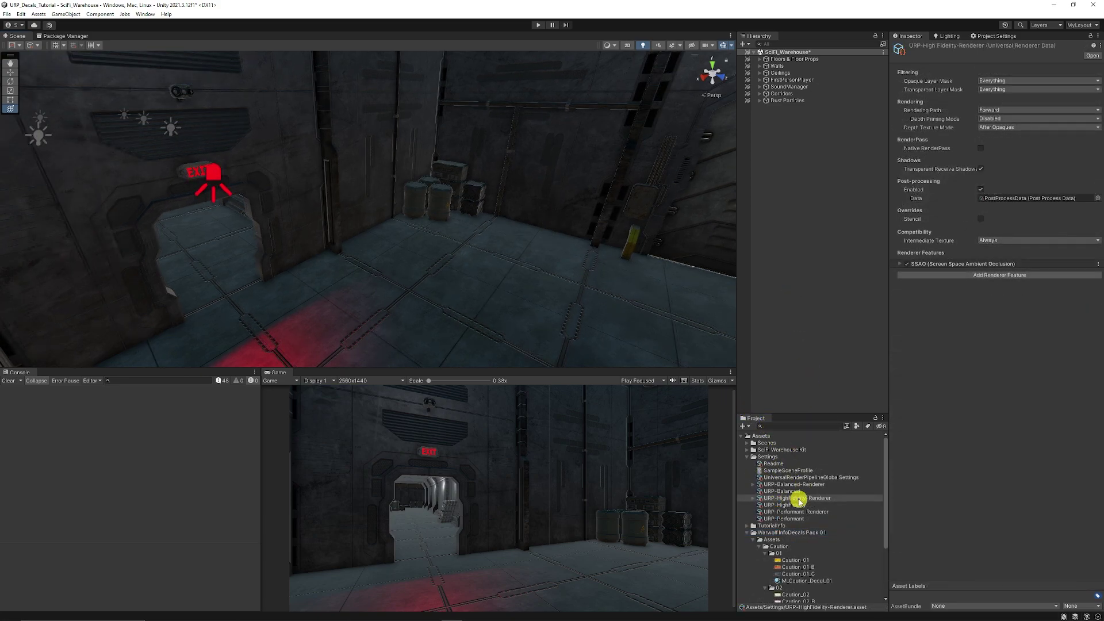
# Step: Add a Decal feature to URP-HighFidelity-Renderer, keeping Automatic technique and 1000 draw distance
pyautogui.click(802, 498)
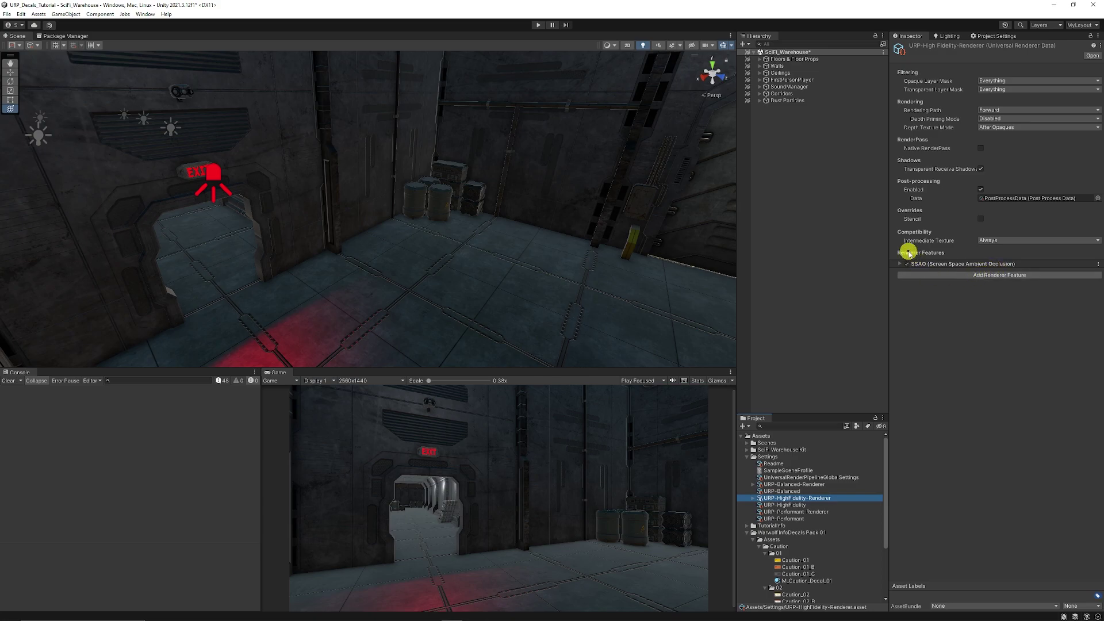
pyautogui.click(999, 275)
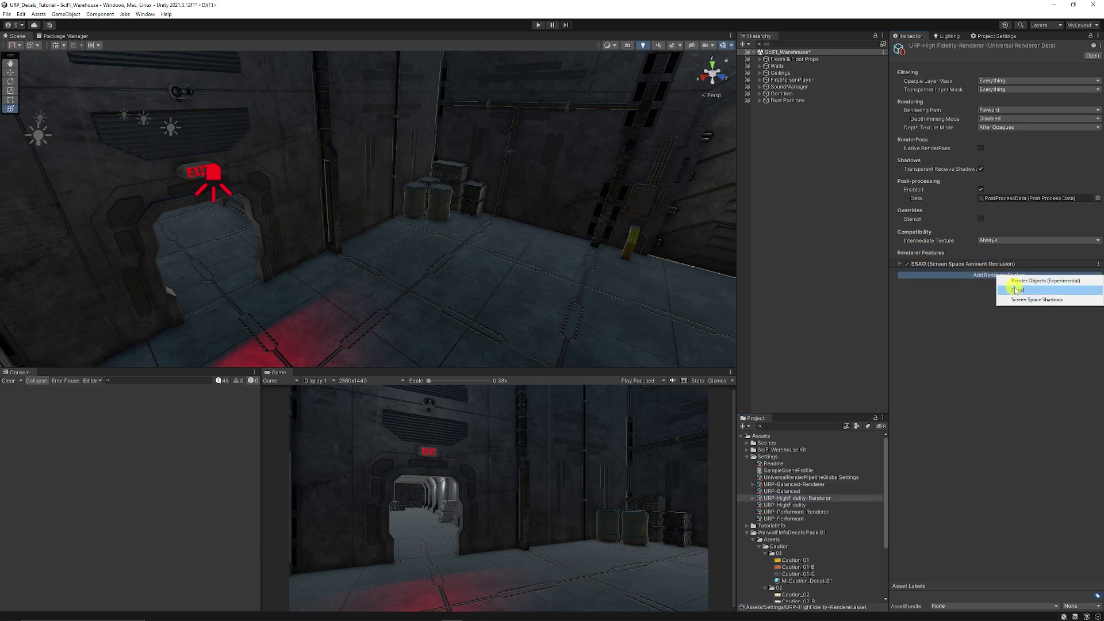
pyautogui.click(1017, 291)
pyautogui.click(920, 273)
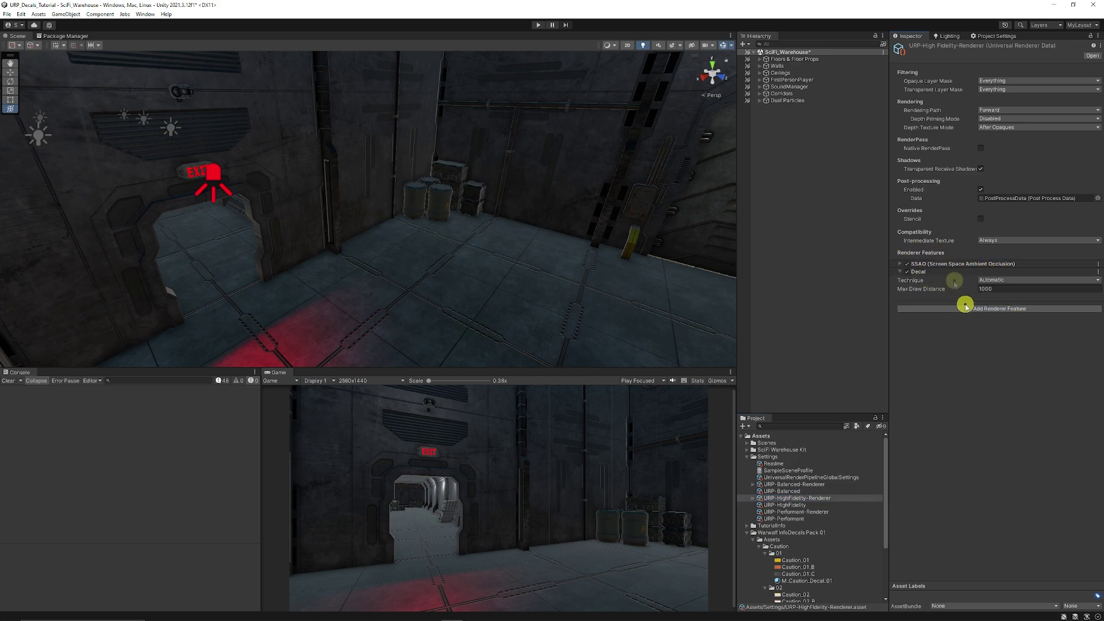
pyautogui.click(998, 280)
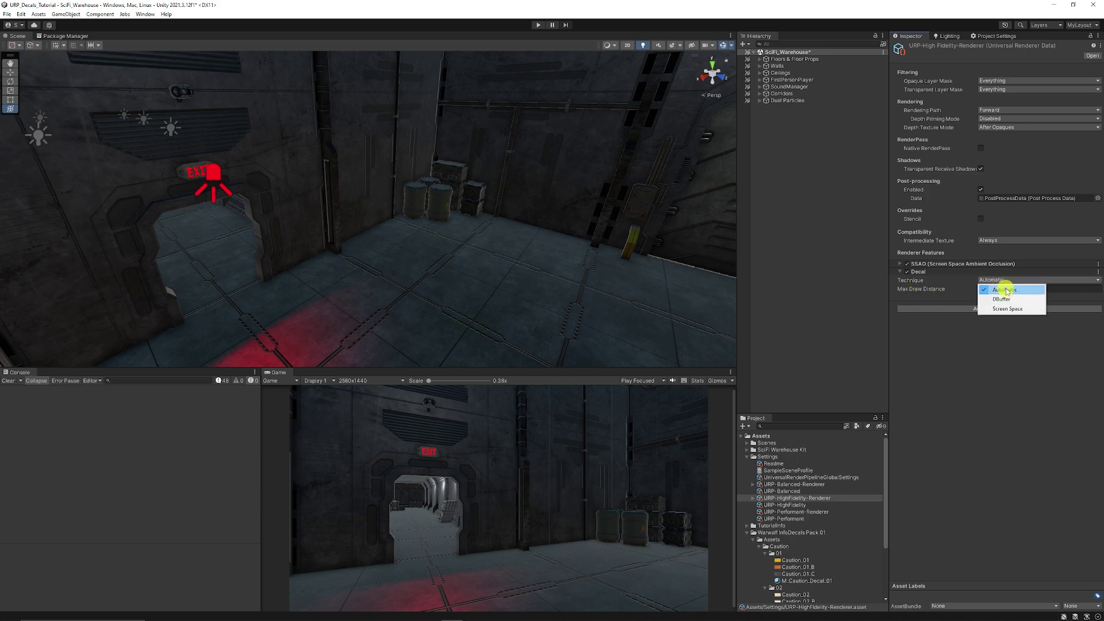
pyautogui.click(998, 338)
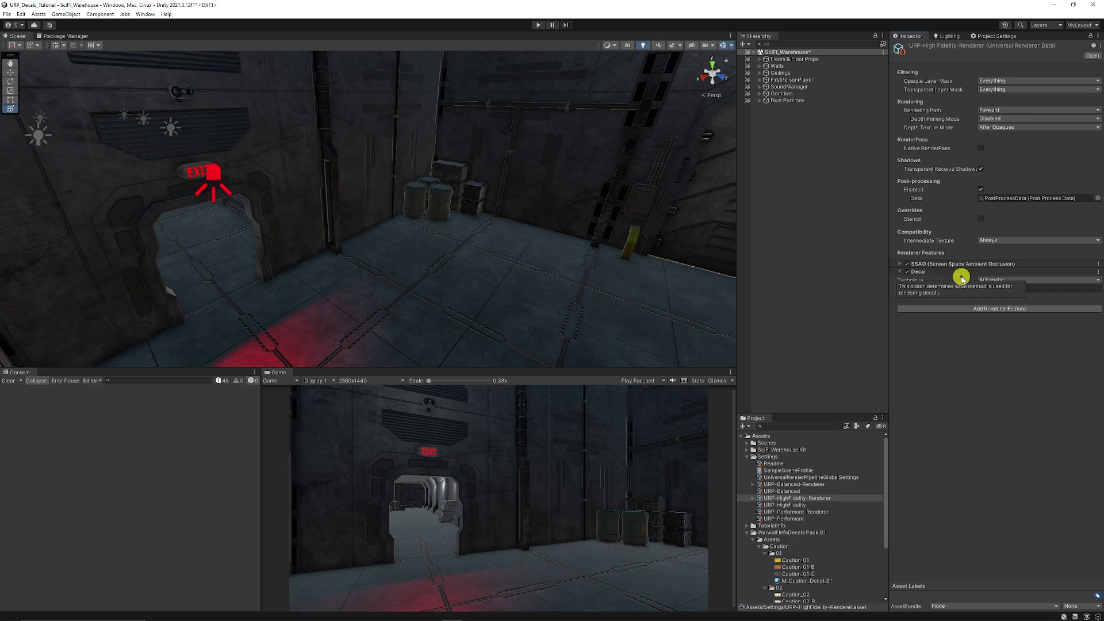
pyautogui.scroll(5, 394, 236)
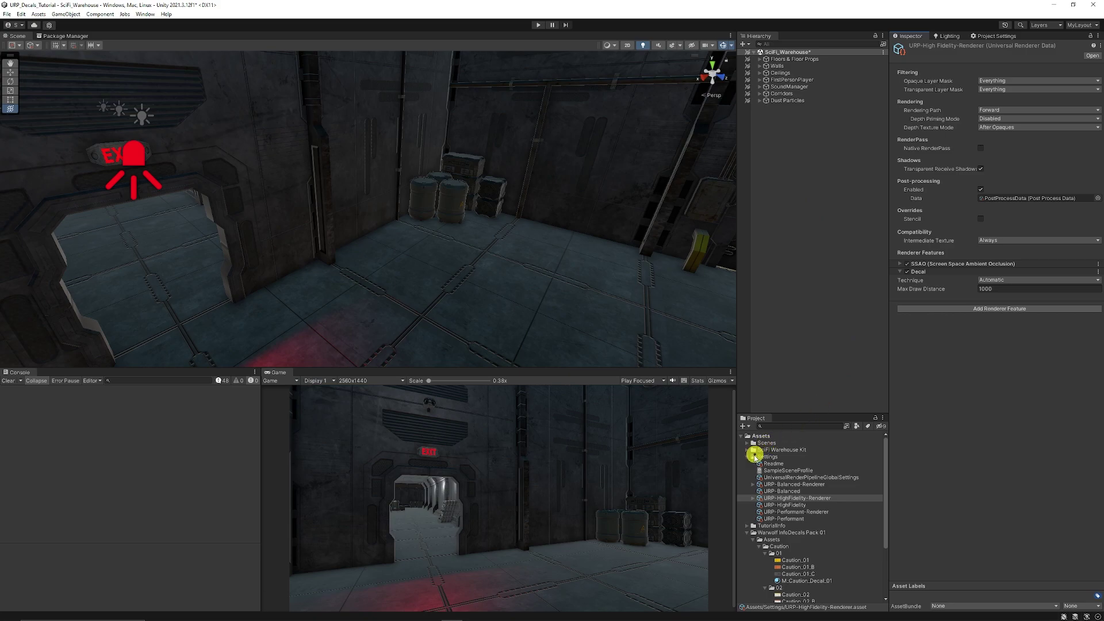
pyautogui.click(748, 457)
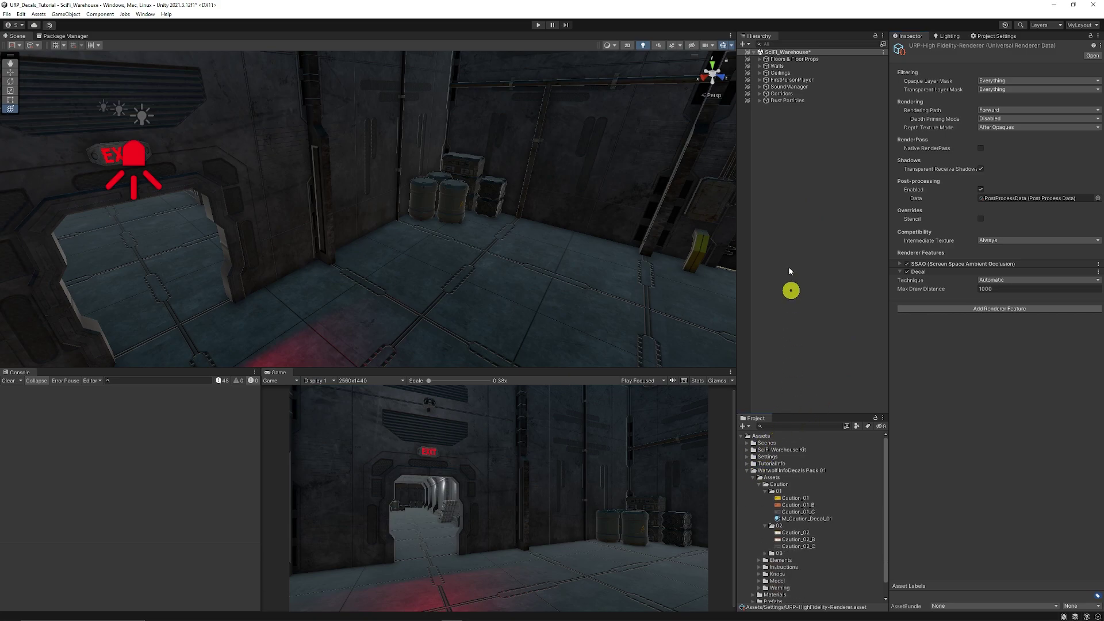
# Step: Create a URP Decal Projector in the Hierarchy via Rendering
pyautogui.rightClick(793, 141)
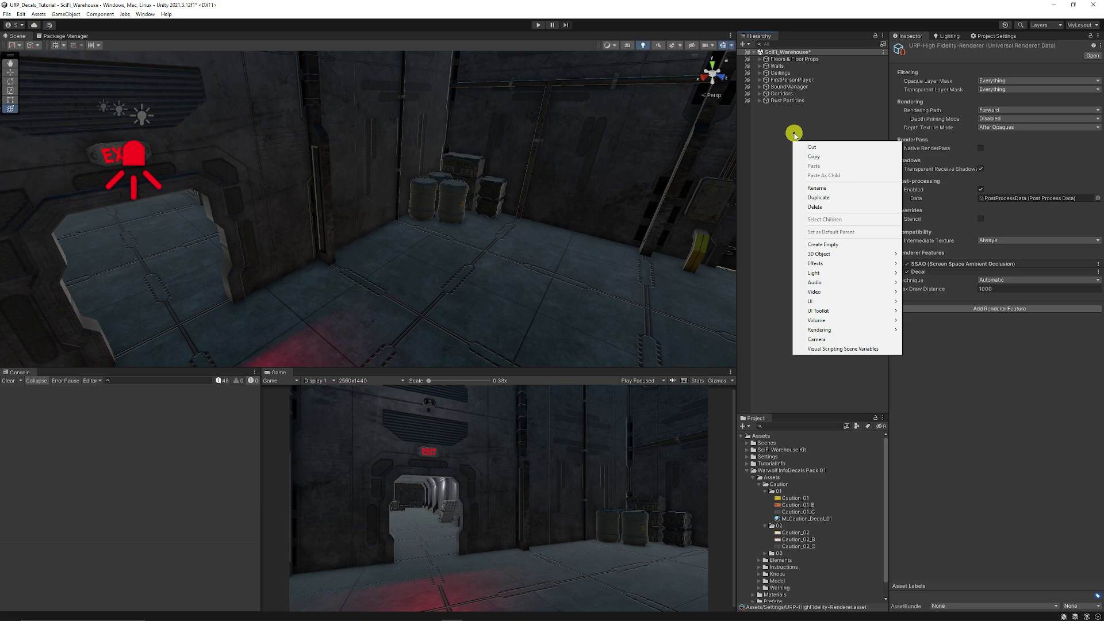
pyautogui.click(837, 331)
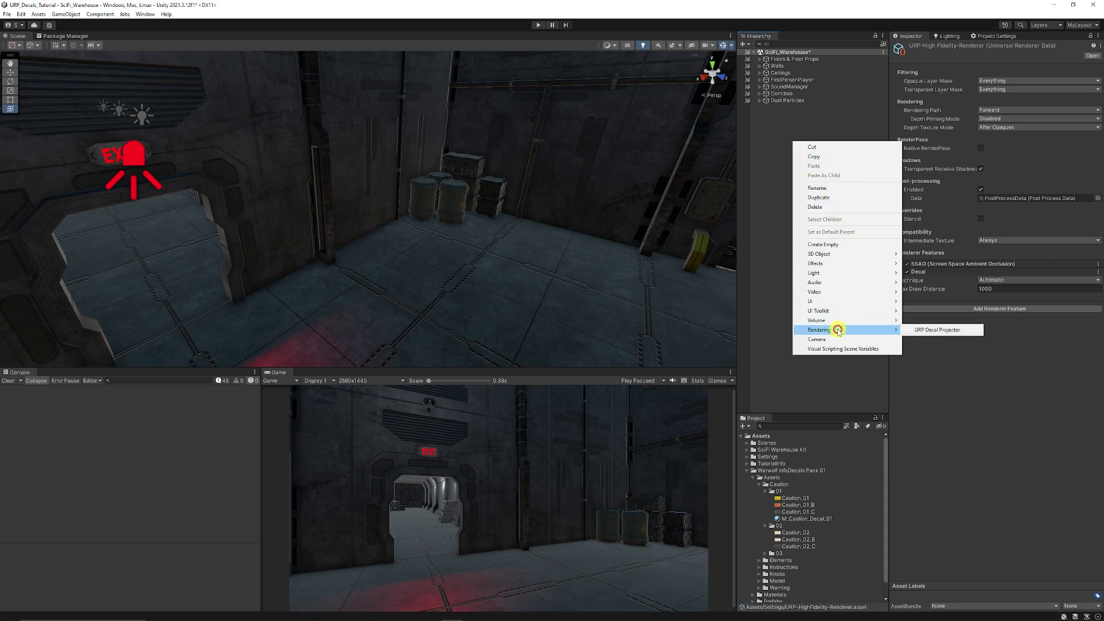
pyautogui.click(936, 331)
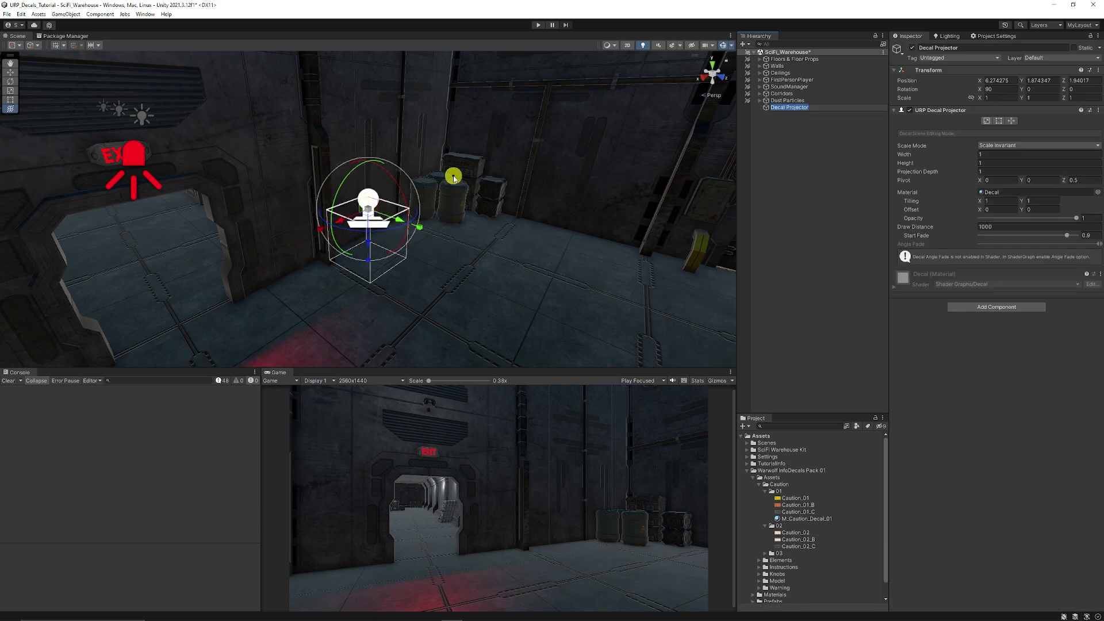
# Step: Position the Decal Projector over the floor near the crates
pyautogui.keyDown('alt'); pyautogui.moveTo(454, 177); pyautogui.dragTo(124, 150); pyautogui.keyUp('alt')
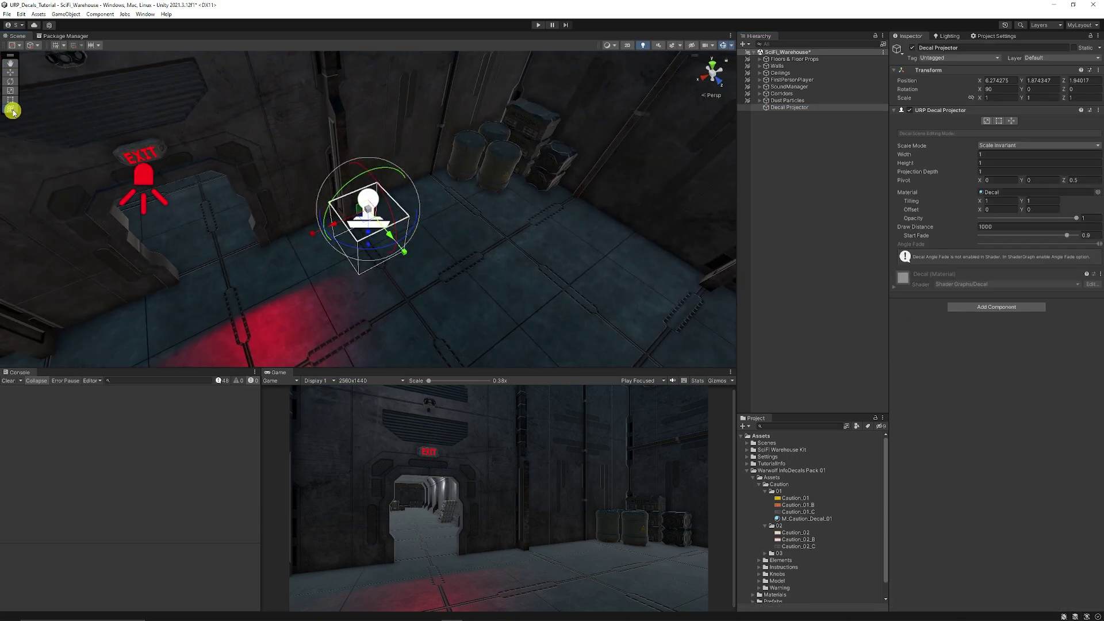
pyautogui.keyDown('alt'); pyautogui.moveTo(173, 218); pyautogui.dragTo(382, 196); pyautogui.keyUp('alt')
pyautogui.keyDown('alt'); pyautogui.moveTo(369, 246); pyautogui.dragTo(363, 316); pyautogui.keyUp('alt')
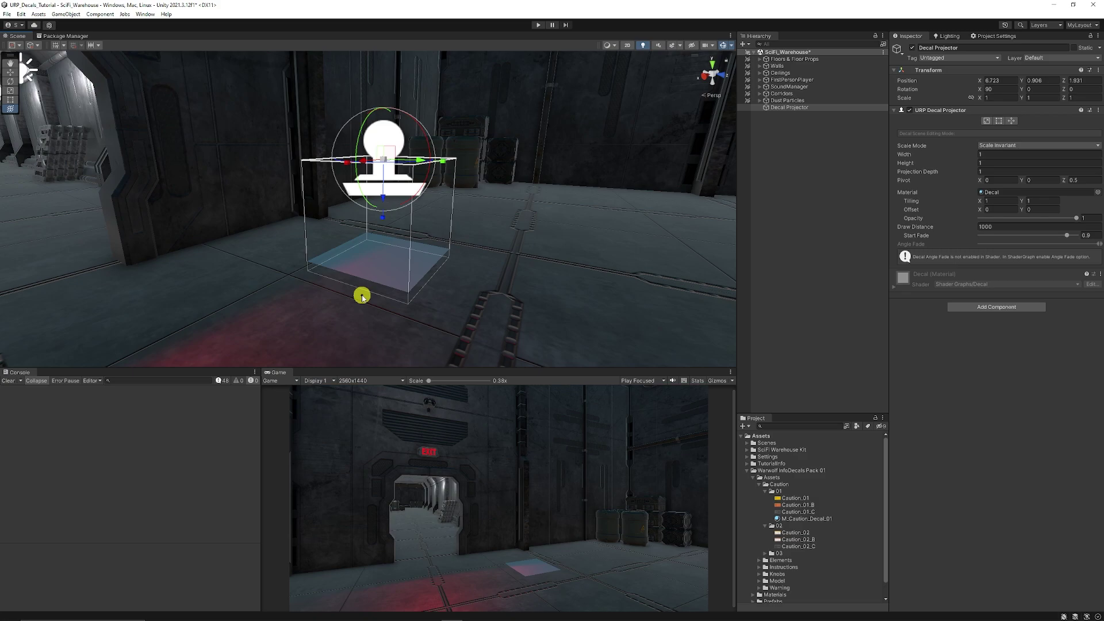
pyautogui.scroll(2, 362, 296)
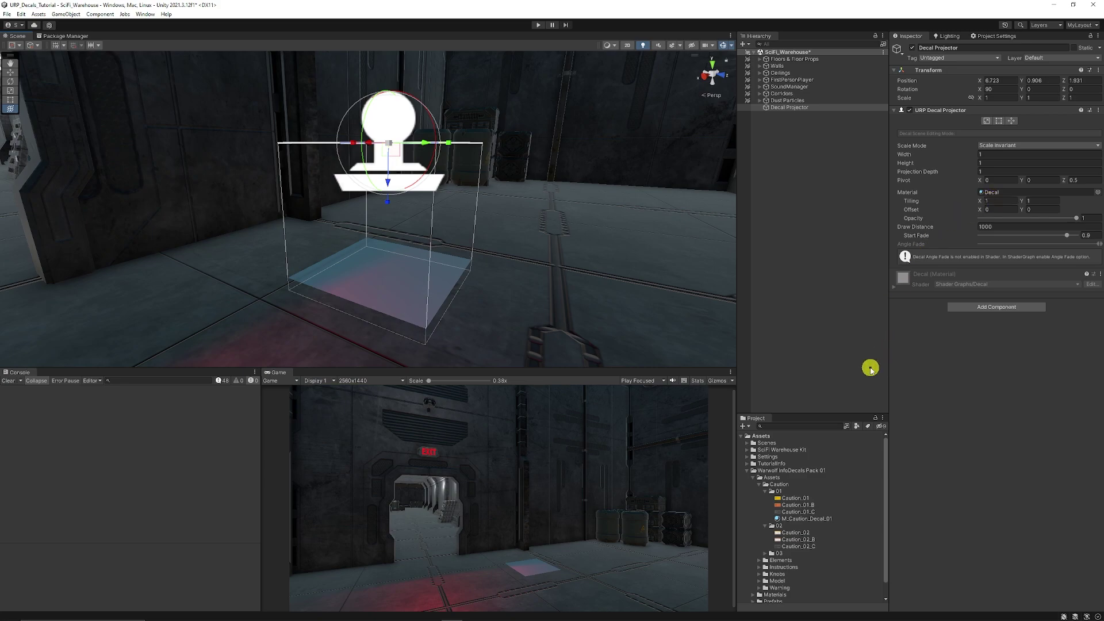
pyautogui.click(849, 460)
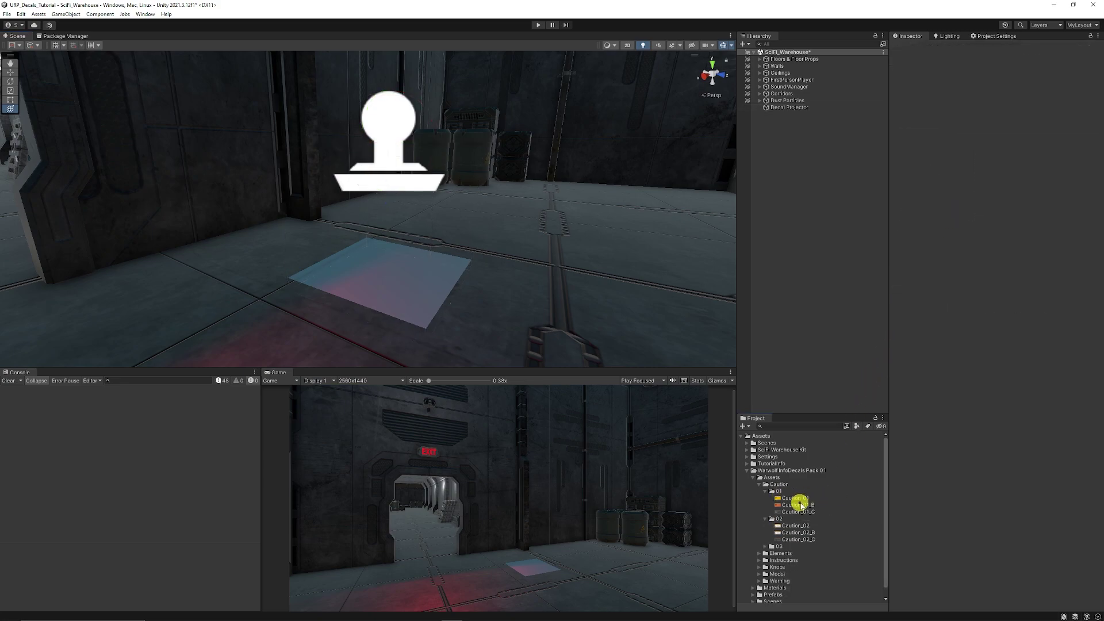
# Step: Create a new material named M_Caution_Decal_01 in the Caution 01 folder
pyautogui.rightClick(784, 493)
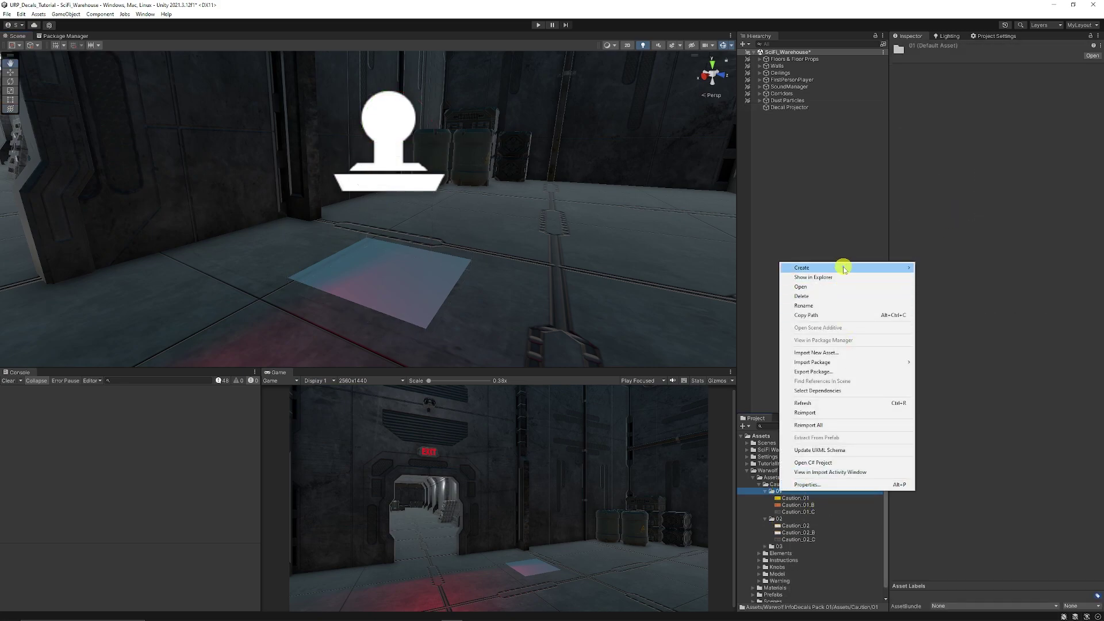
pyautogui.moveTo(844, 269)
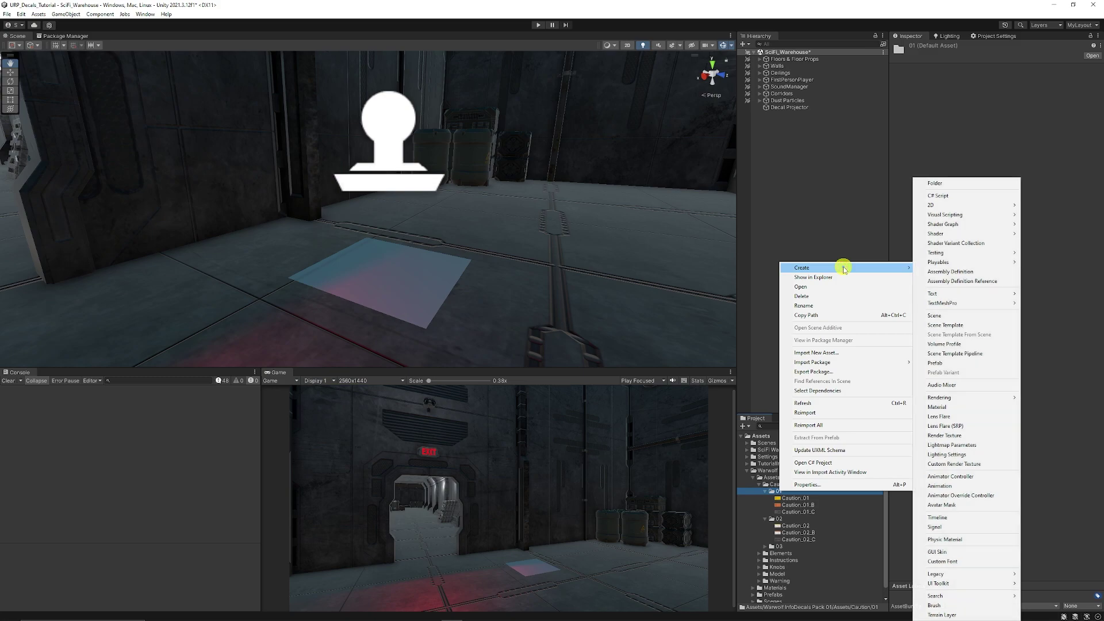
pyautogui.click(937, 407)
pyautogui.write('M_Caution_Decal_01')
pyautogui.press('Return')
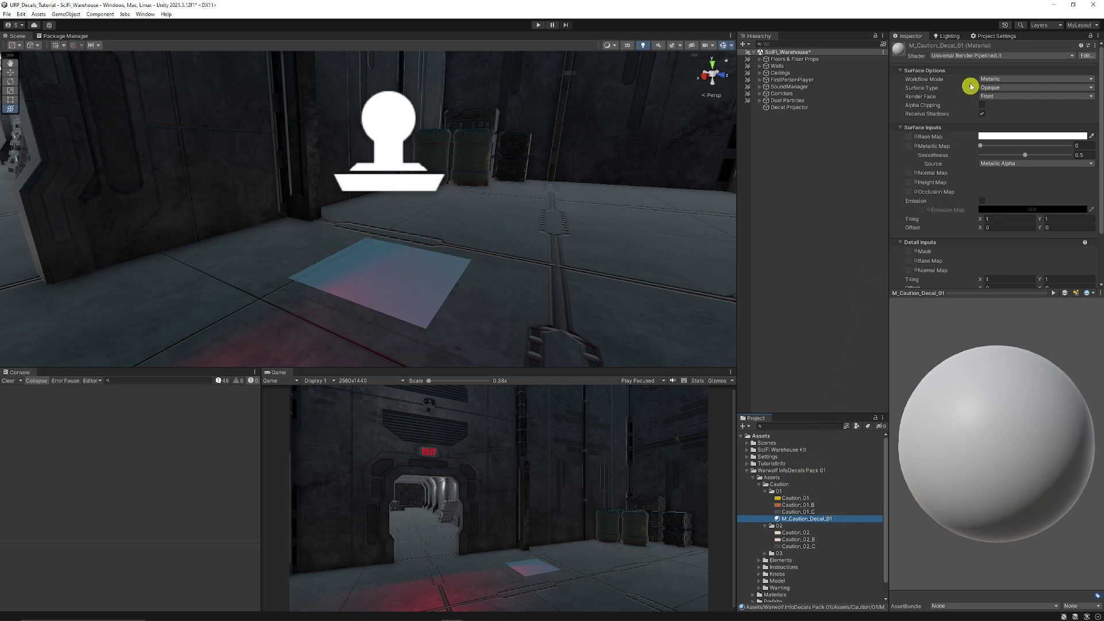
# Step: Set the material's shader to Shader Graphs/Decal
pyautogui.click(965, 55)
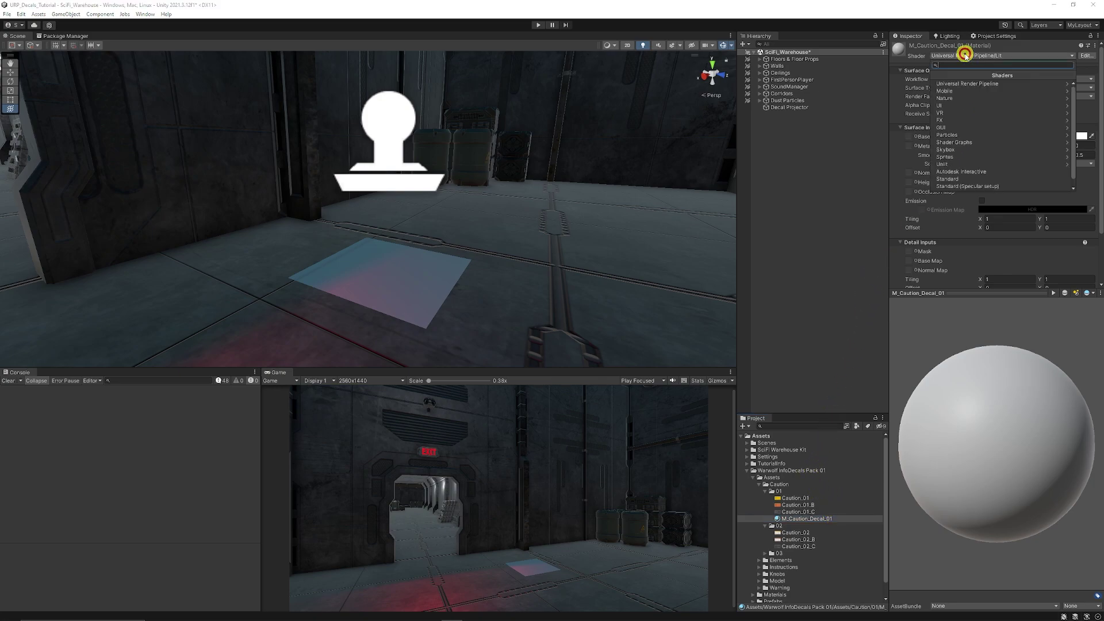
pyautogui.click(969, 142)
pyautogui.click(964, 99)
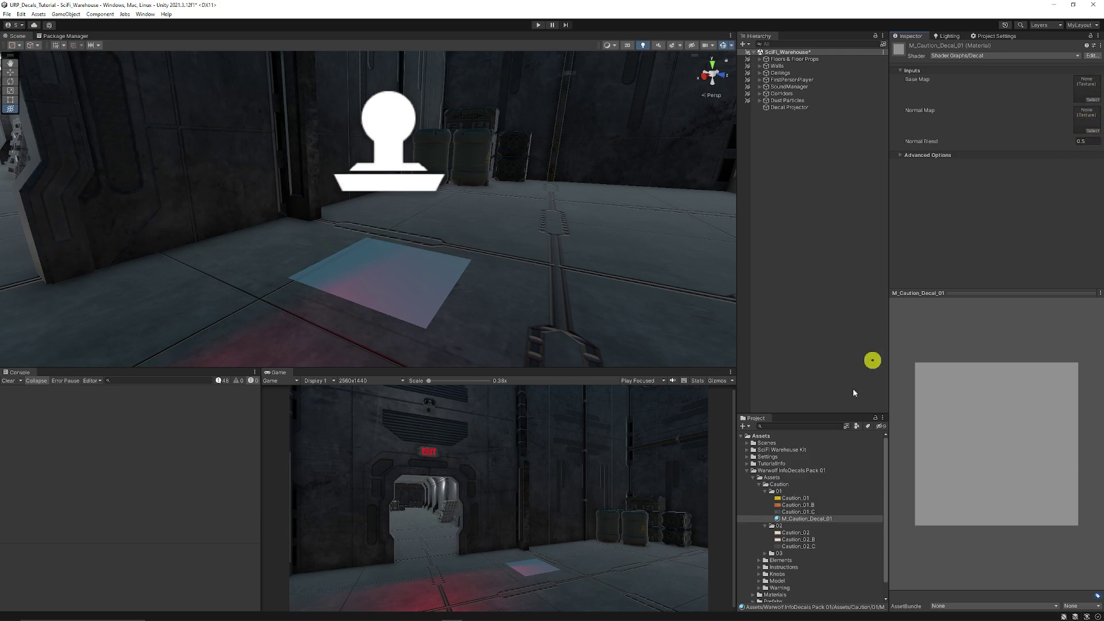
# Step: Set Caution_01 as the material's Base Map and assign M_Caution_Decal_01 to the Decal Projector
pyautogui.moveTo(802, 501); pyautogui.dragTo(1082, 86)
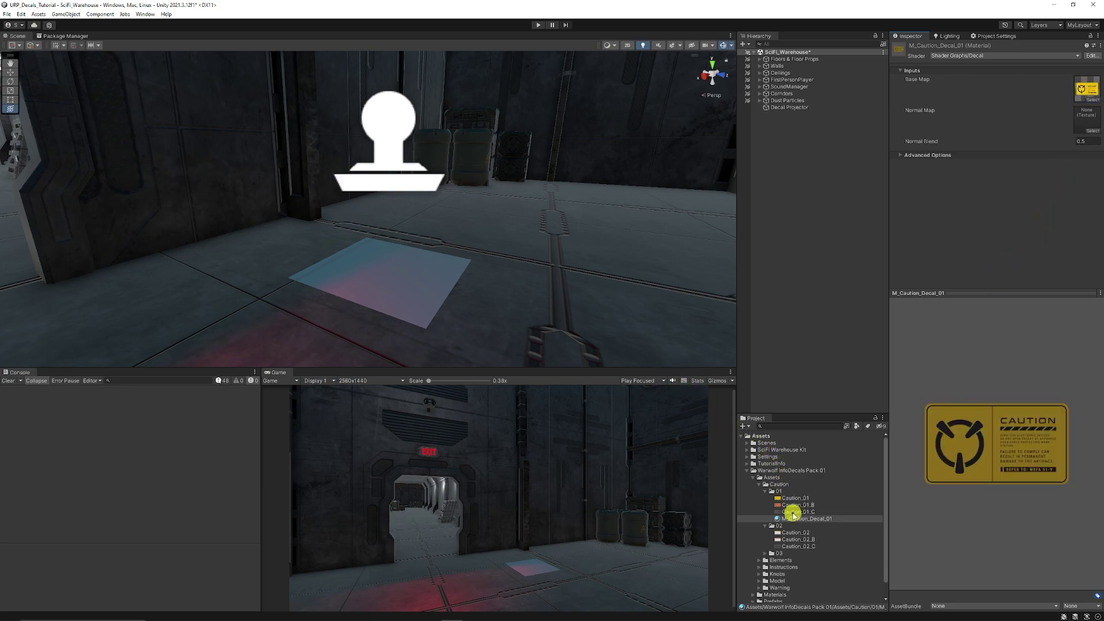
pyautogui.click(808, 109)
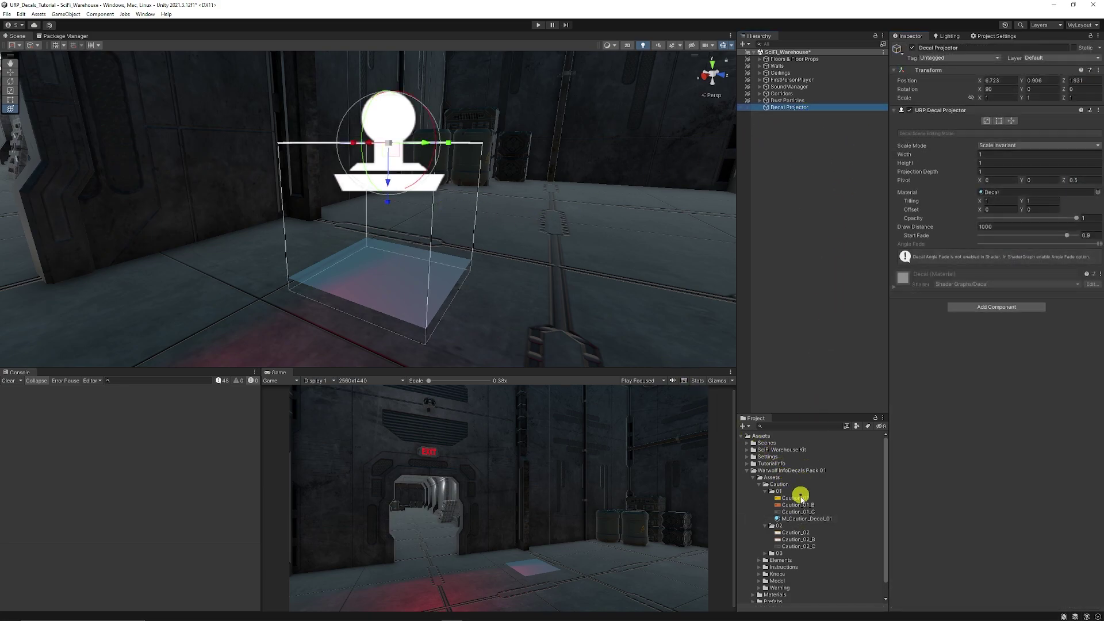
pyautogui.moveTo(819, 522); pyautogui.dragTo(999, 194)
pyautogui.keyDown('alt'); pyautogui.moveTo(428, 270); pyautogui.dragTo(395, 285); pyautogui.keyUp('alt')
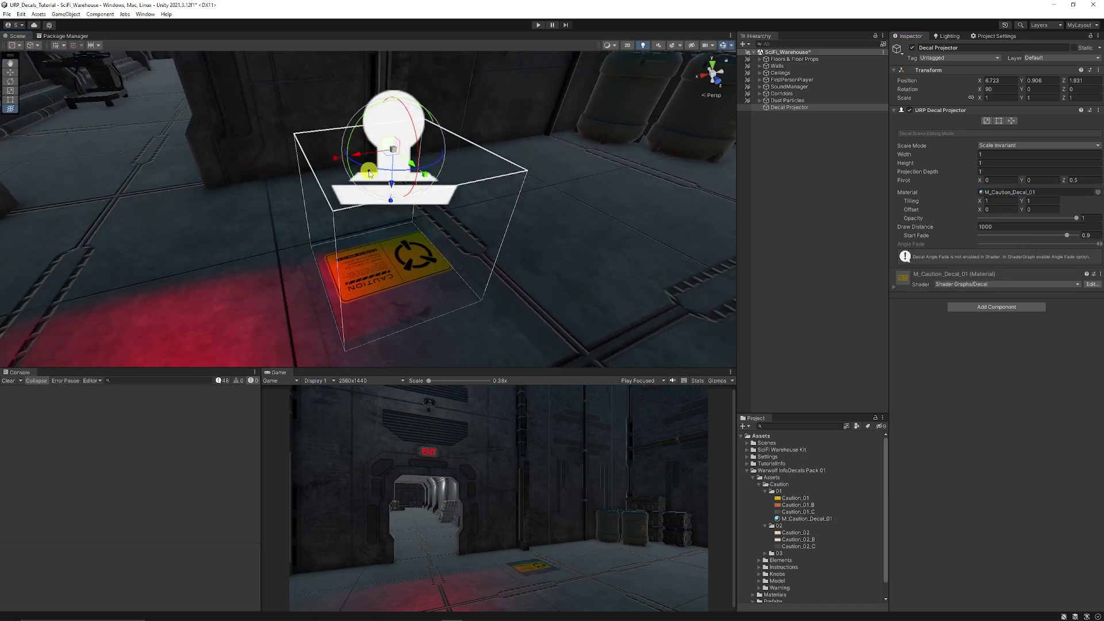
# Step: Rotate the projector 180 degrees and move it against the wall beside the crates
pyautogui.moveTo(369, 169); pyautogui.dragTo(504, 251)
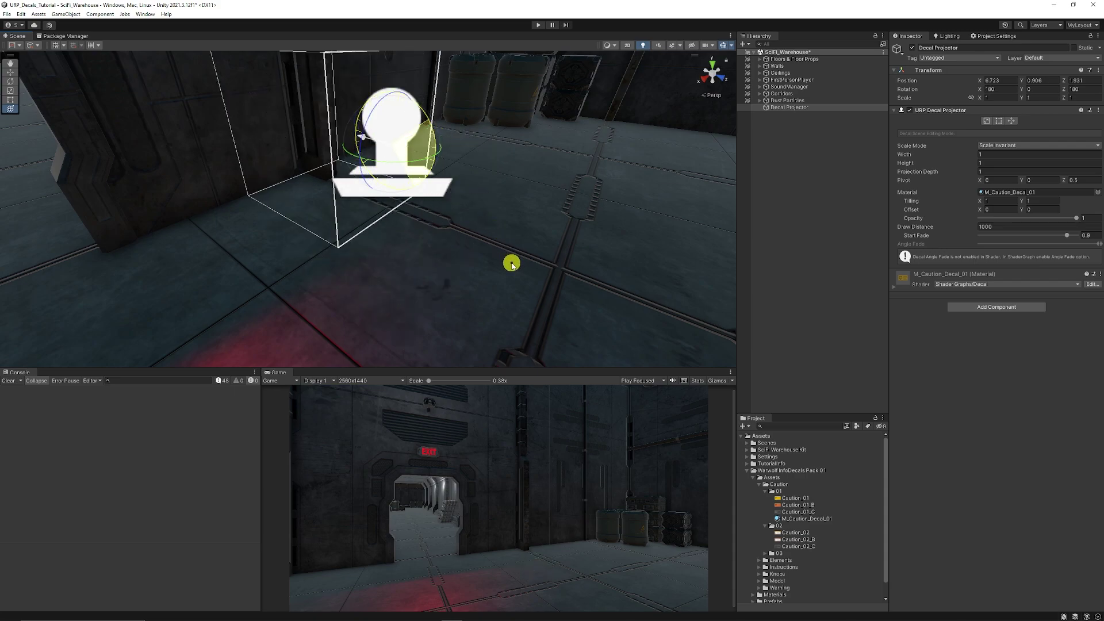
pyautogui.press('f')
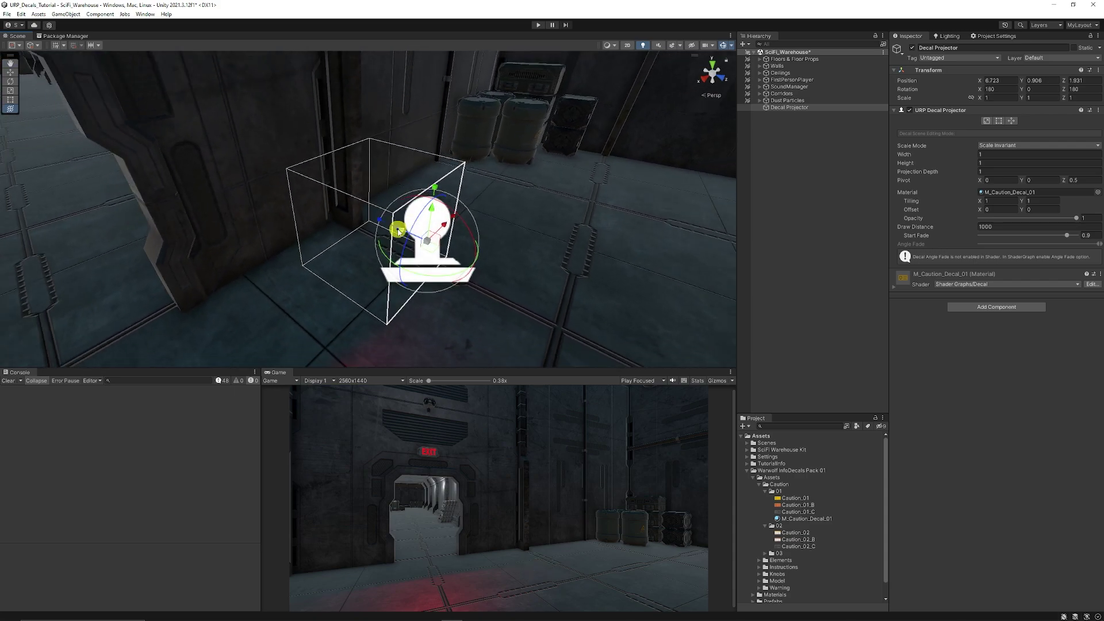
pyautogui.keyDown('alt'); pyautogui.moveTo(401, 232); pyautogui.dragTo(311, 216); pyautogui.keyUp('alt')
pyautogui.keyDown('alt'); pyautogui.moveTo(310, 216); pyautogui.dragTo(411, 140); pyautogui.keyUp('alt')
pyautogui.press('f')
pyautogui.click(987, 120)
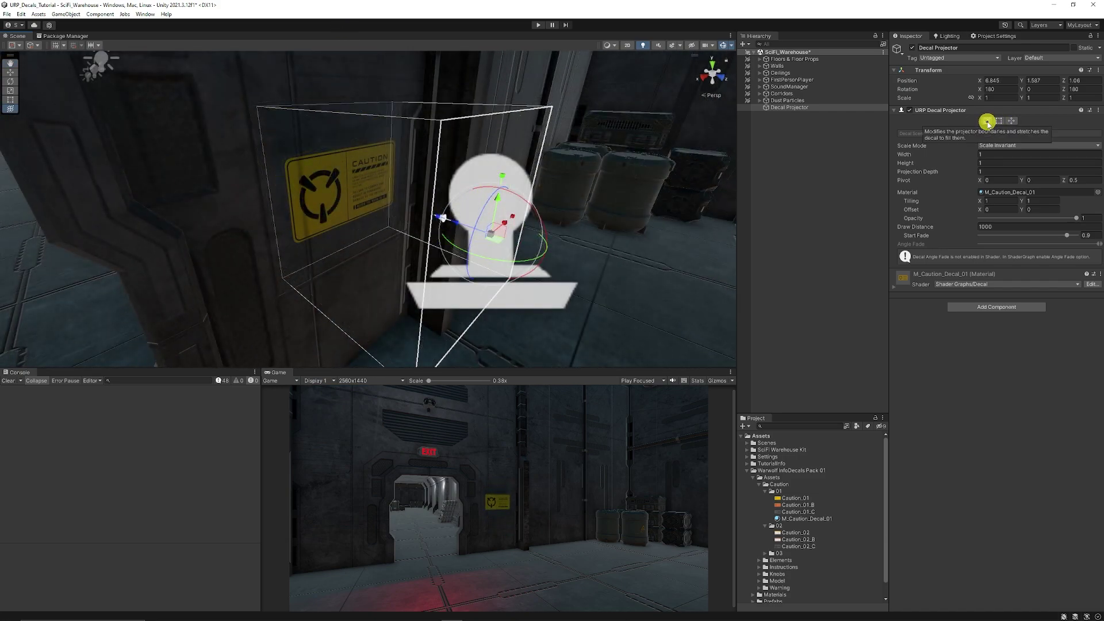
# Step: Adjust the decal box's height and width in scale-edit mode
pyautogui.click(987, 121)
pyautogui.moveTo(552, 224)
pyautogui.keyDown('alt'); pyautogui.mouseDown()
pyautogui.moveTo(463, 222)
pyautogui.moveTo(374, 239)
pyautogui.moveTo(256, 222)
pyautogui.moveTo(324, 224)
pyautogui.mouseUp(); pyautogui.keyUp('alt')
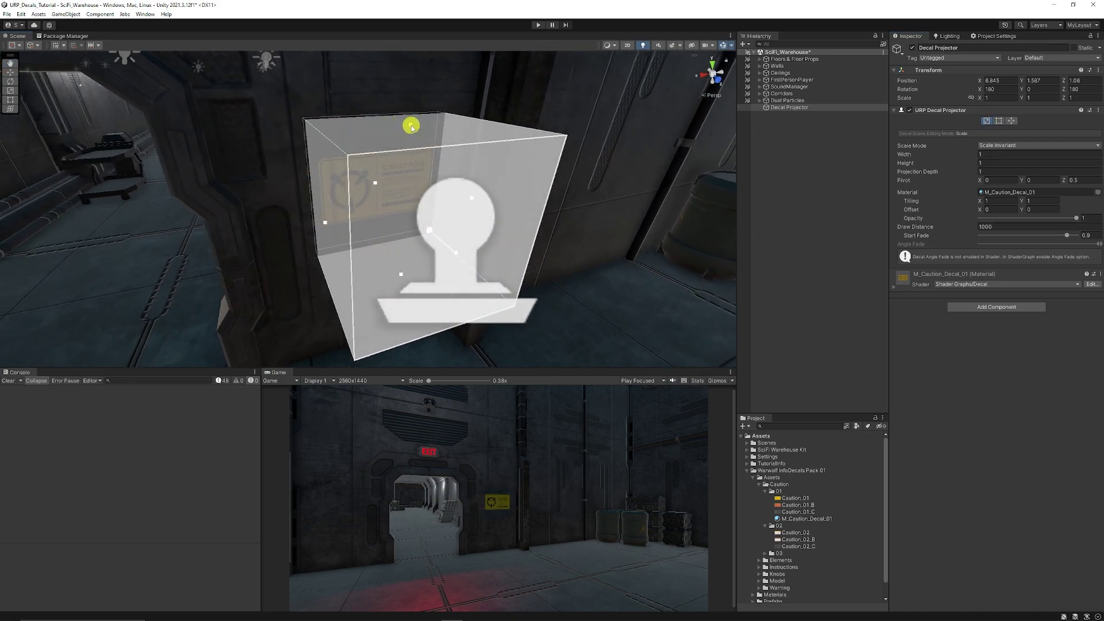
pyautogui.moveTo(412, 127); pyautogui.dragTo(437, 180)
pyautogui.moveTo(324, 223); pyautogui.dragTo(406, 211)
# Step: Crop the decal's left edge to about 0.539 width so only the yellow sign shows
pyautogui.press('ctrl+KP_2')
pyautogui.moveTo(325, 225); pyautogui.dragTo(401, 221)
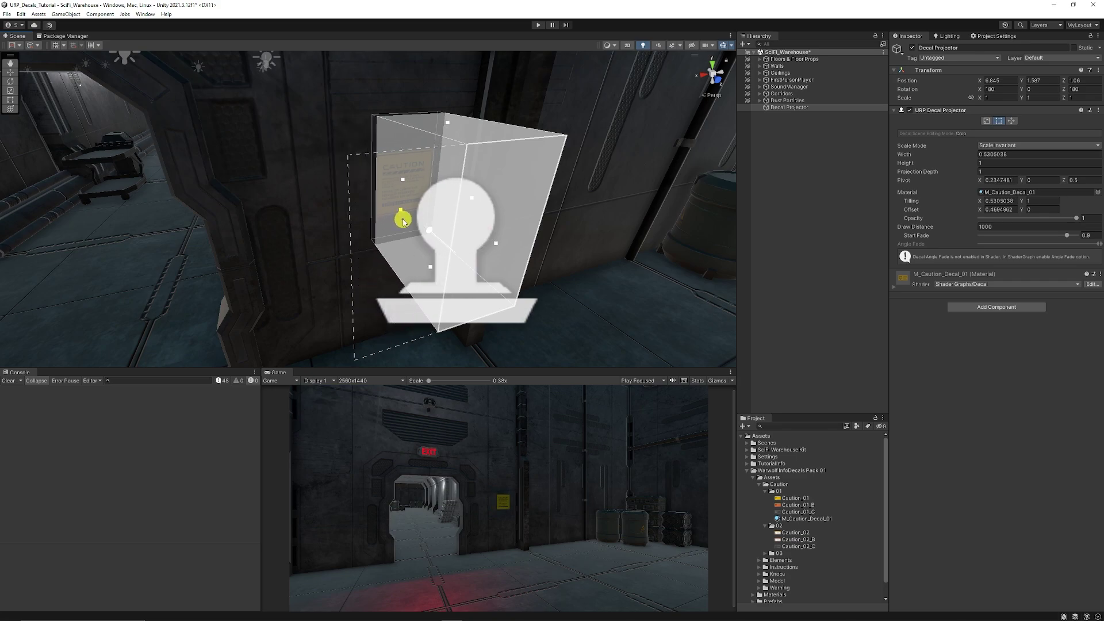
pyautogui.moveTo(402, 221); pyautogui.dragTo(439, 205, button='right')
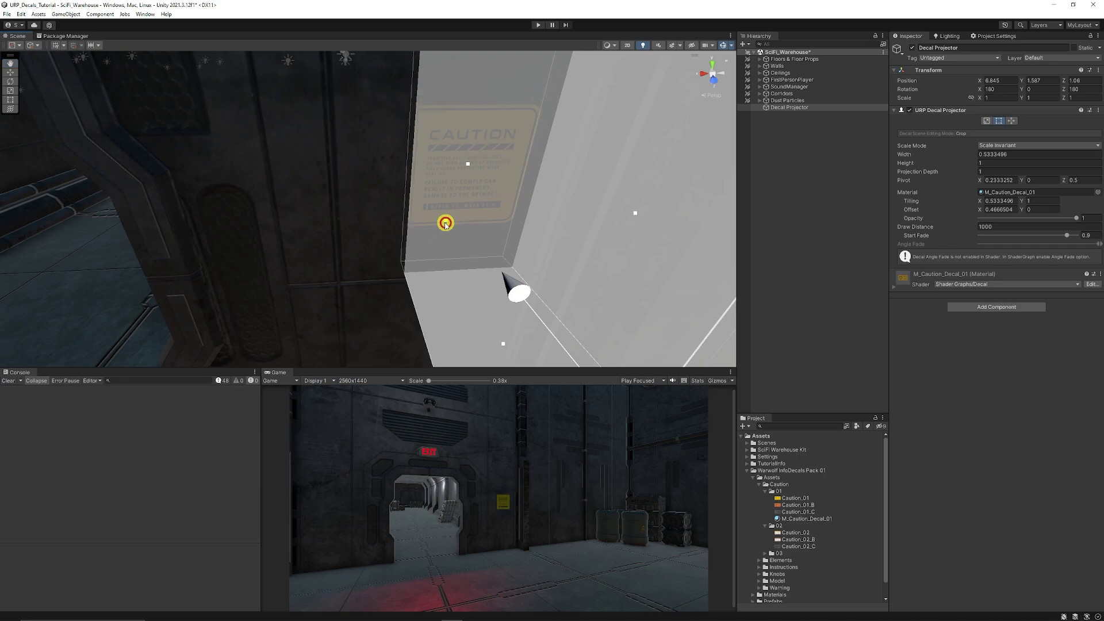
pyautogui.moveTo(446, 224); pyautogui.dragTo(444, 224)
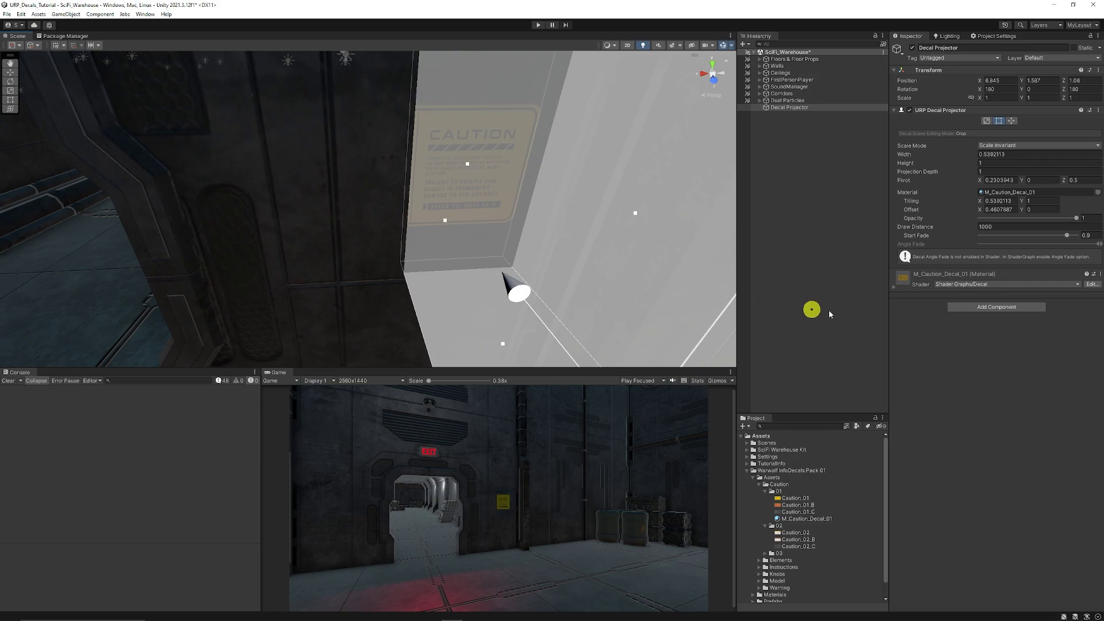
pyautogui.click(811, 309)
pyautogui.moveTo(534, 226); pyautogui.dragTo(523, 228, button='right')
pyautogui.moveTo(454, 181); pyautogui.dragTo(383, 214, button='right')
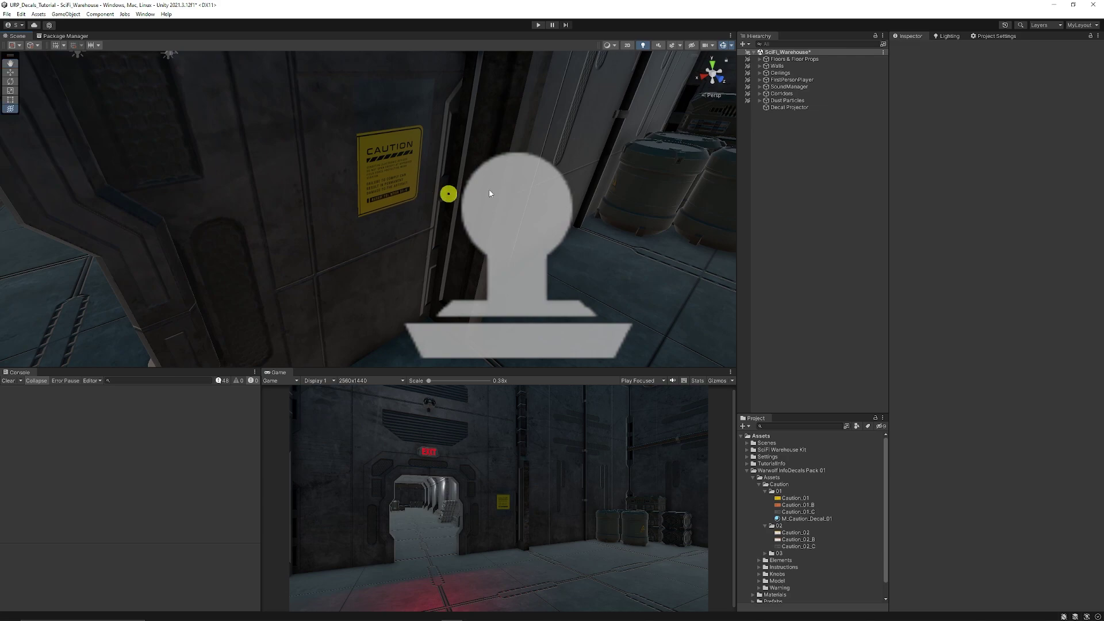
pyautogui.doubleClick(789, 108)
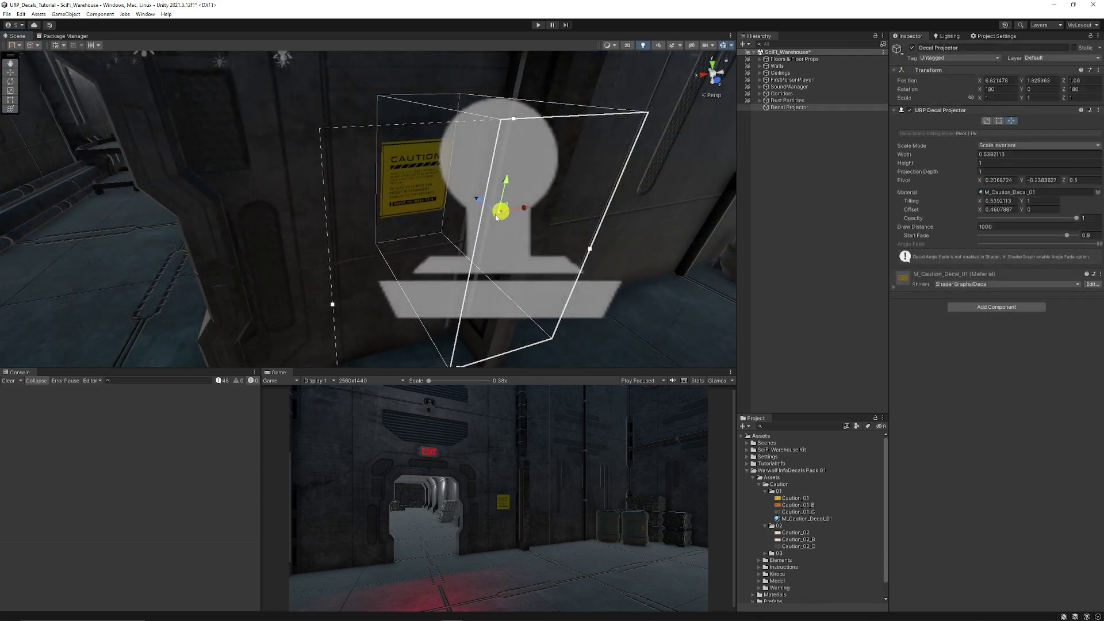
pyautogui.moveTo(496, 217); pyautogui.dragTo(459, 266)
pyautogui.scroll(-3, 507, 246)
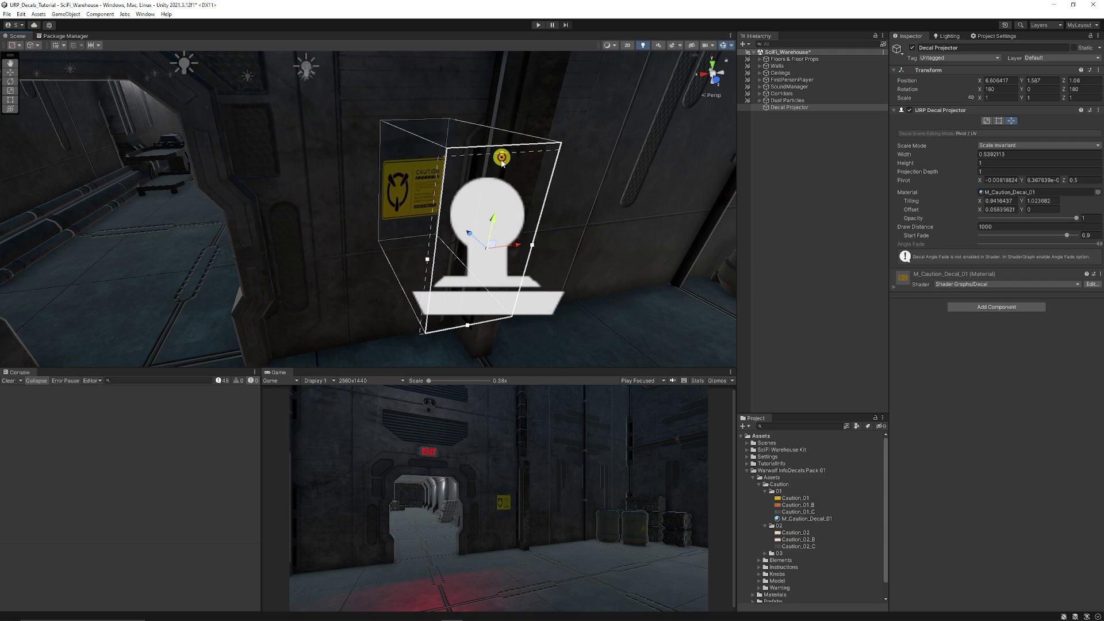
pyautogui.moveTo(501, 162); pyautogui.dragTo(573, 268)
pyautogui.hotkey('ctrl', 'z')
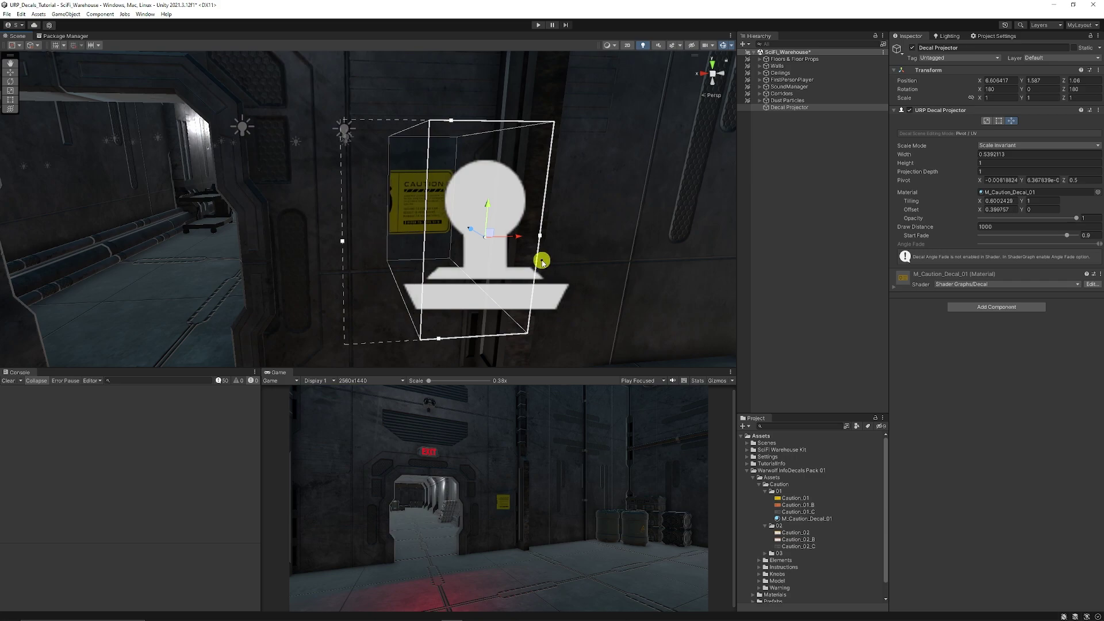
pyautogui.hotkey('ctrl', 'z')
pyautogui.hotkey('ctrl', 'z')
pyautogui.hotkey('ctrl', 'z')
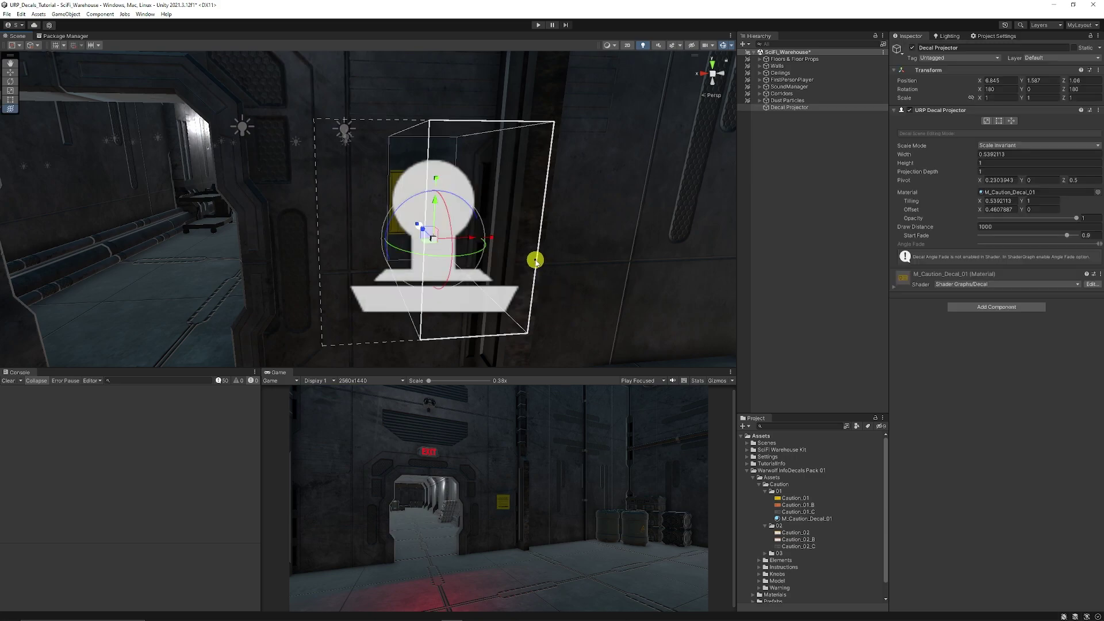
# Step: Duplicate the Decal Projector and move the copy above the first caution sign
pyautogui.doubleClick(789, 108)
pyautogui.click(797, 115)
pyautogui.click(790, 107)
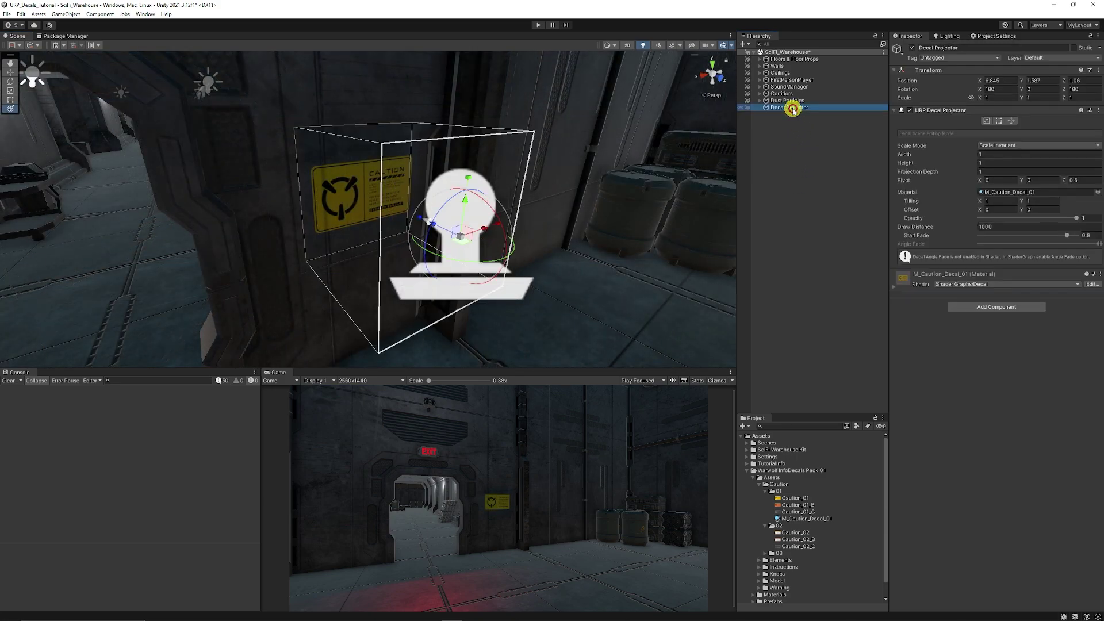
pyautogui.keyDown('alt'); pyautogui.moveTo(504, 148); pyautogui.dragTo(491, 164); pyautogui.keyUp('alt')
pyautogui.hotkey('ctrl', 'd')
pyautogui.moveTo(442, 207); pyautogui.dragTo(447, 93)
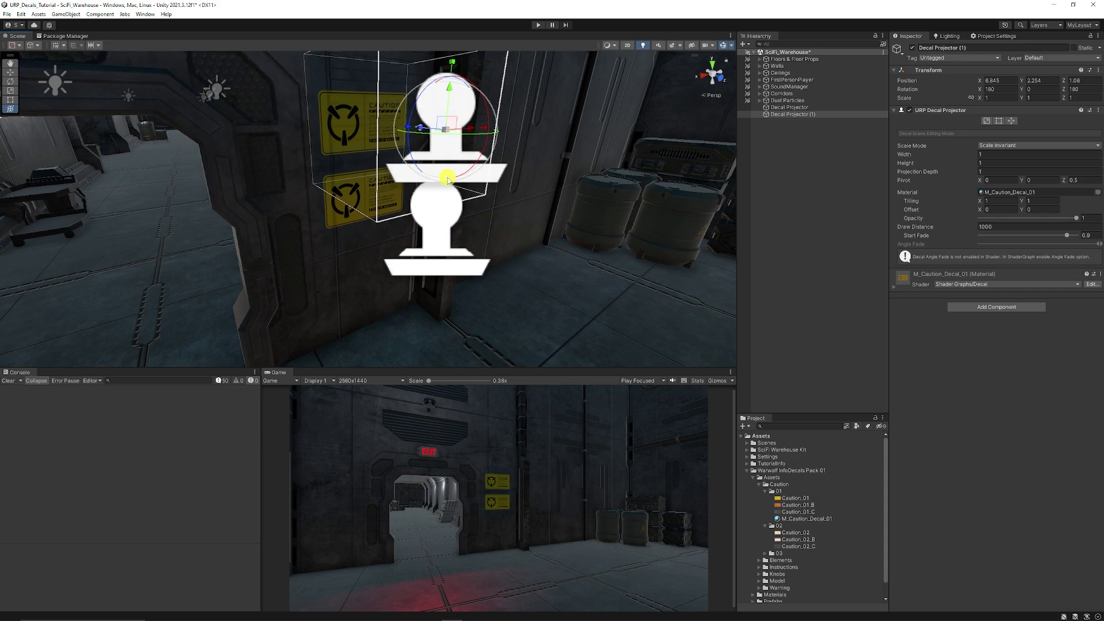
# Step: Give M_Caution_Decal_02 the orange caution texture and apply it to the upper Decal Projector (1)
pyautogui.click(816, 519)
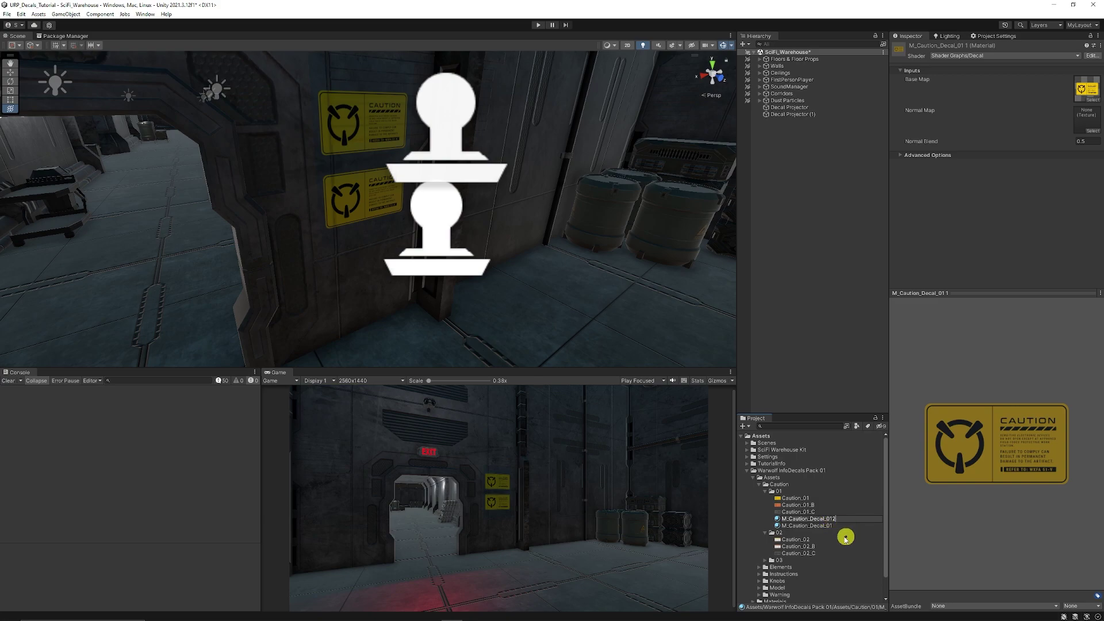
pyautogui.moveTo(1083, 92); pyautogui.dragTo(1076, 99)
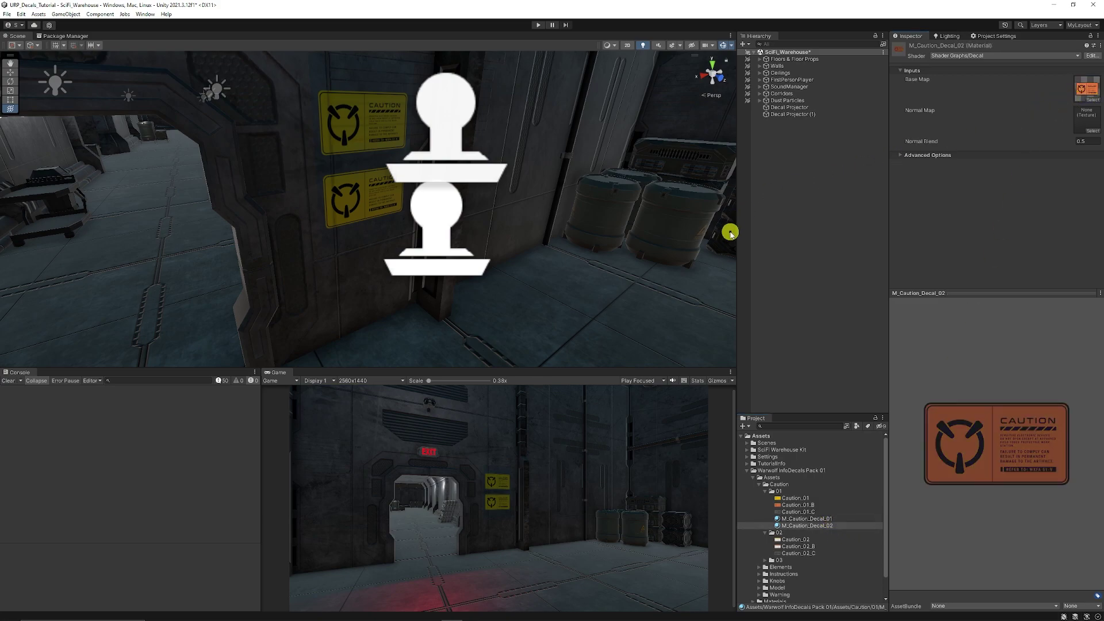
pyautogui.click(808, 115)
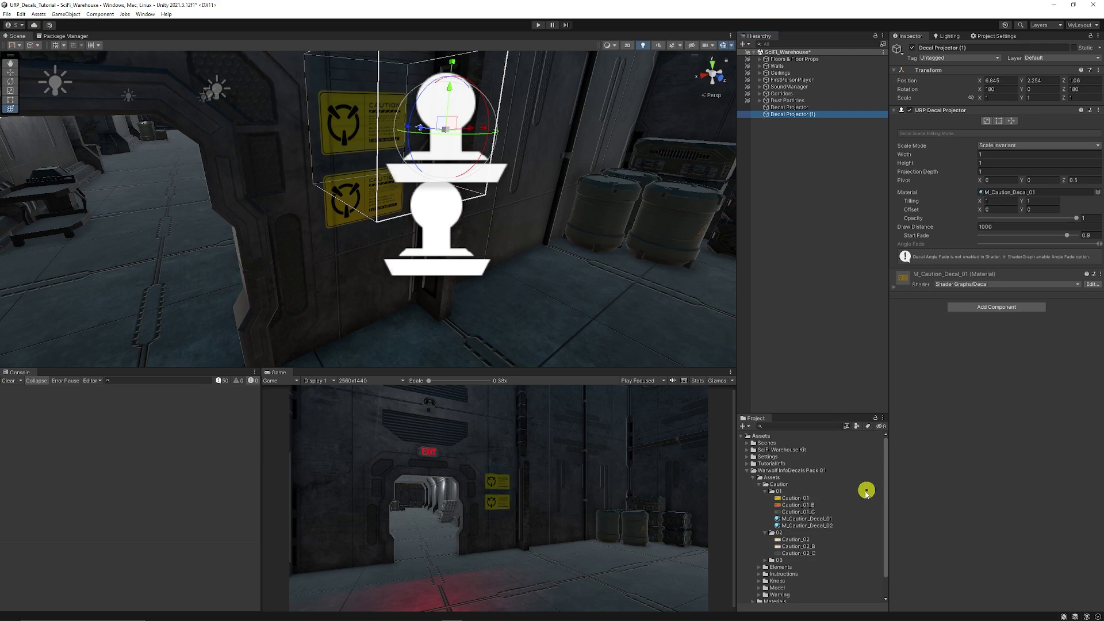
pyautogui.moveTo(822, 530); pyautogui.dragTo(313, 161)
pyautogui.moveTo(313, 161); pyautogui.dragTo(503, 182, button='right')
# Step: Select M_Caution_Decal_01 and M_Caution_Decal_02 together and enter Normal Blend 0
pyautogui.click(806, 108)
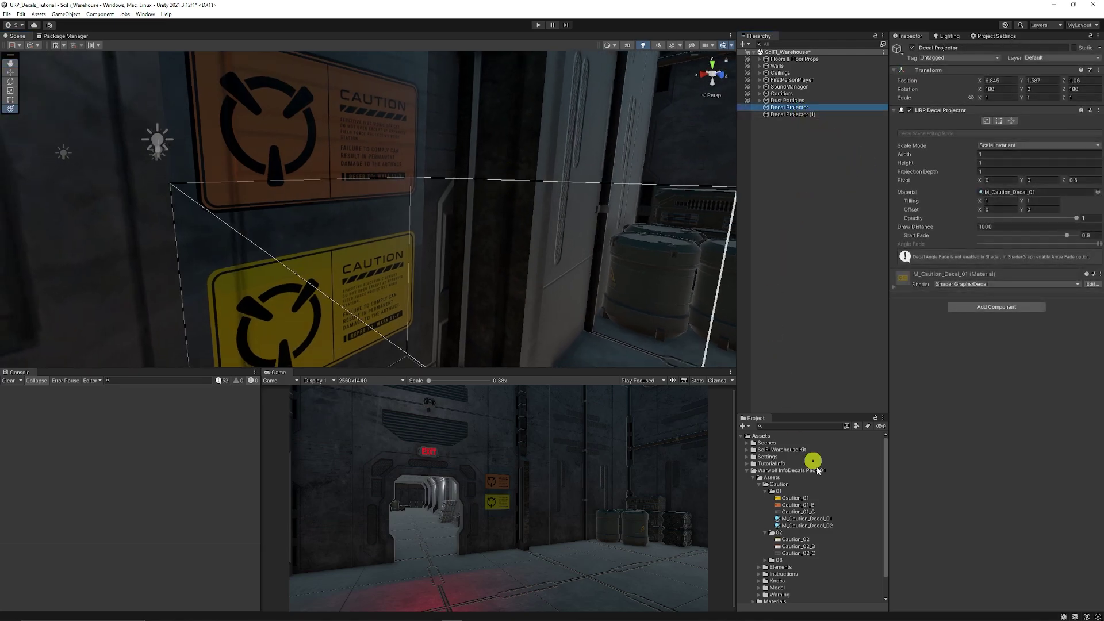
pyautogui.click(826, 518)
pyautogui.keyDown('shift'); pyautogui.click(828, 525); pyautogui.keyUp('shift')
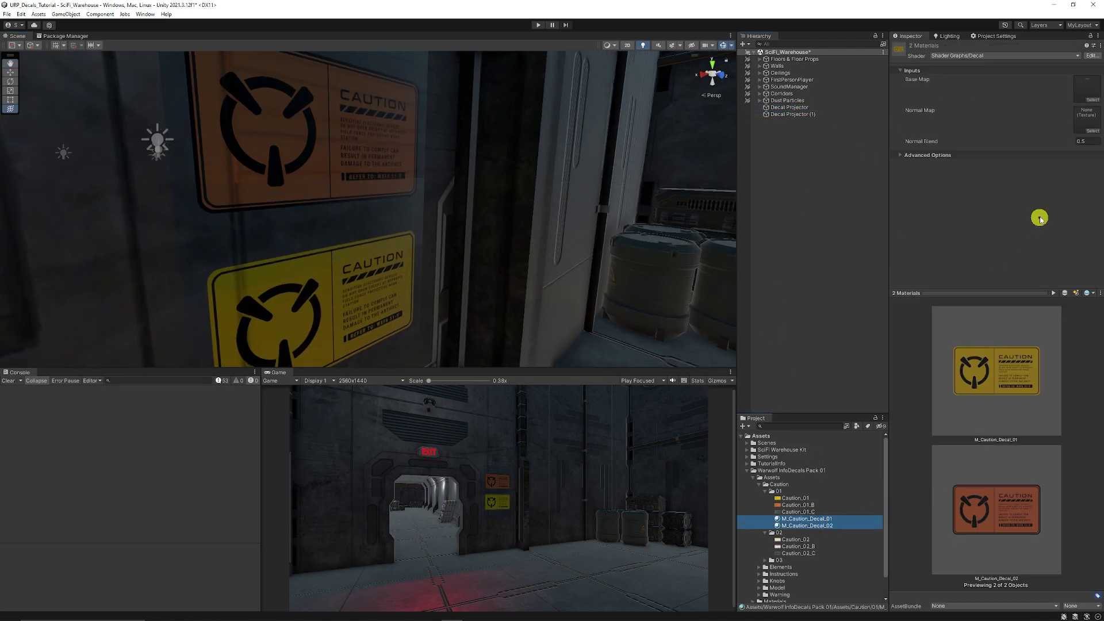
pyautogui.moveTo(336, 251); pyautogui.dragTo(372, 256, button='right')
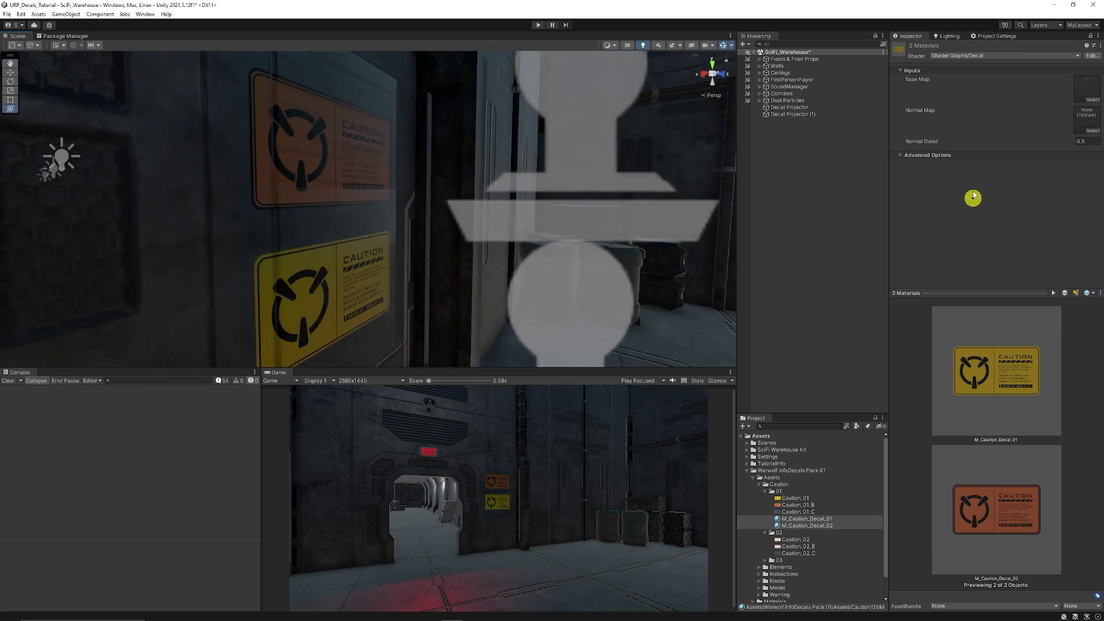
pyautogui.hotkey('shift', 'space')
pyautogui.hotkey('shift', 'space')
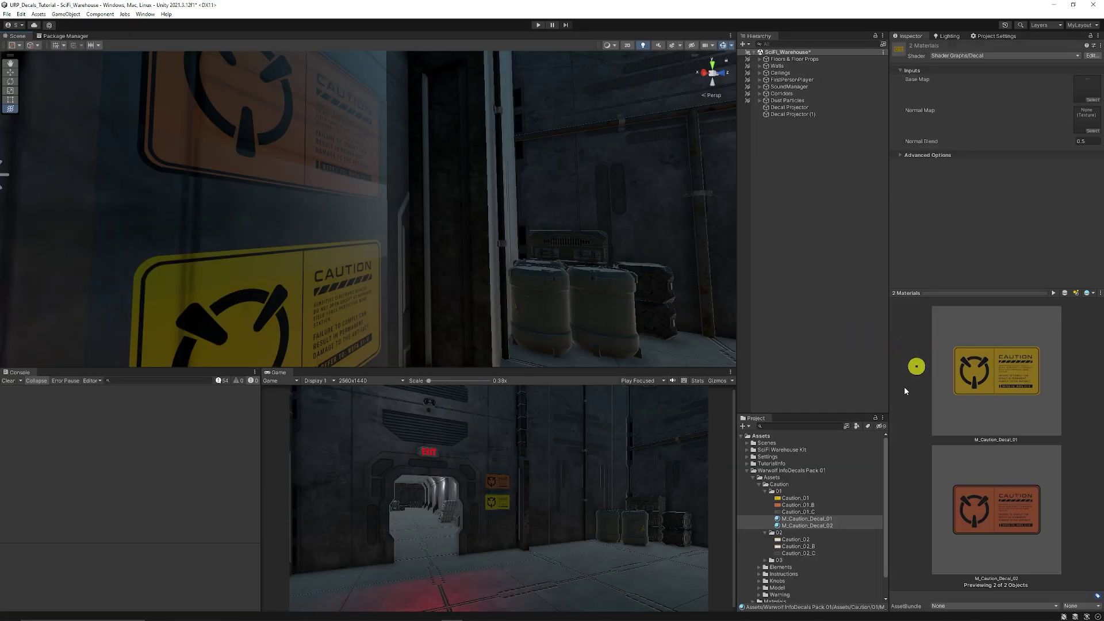
pyautogui.write('0')
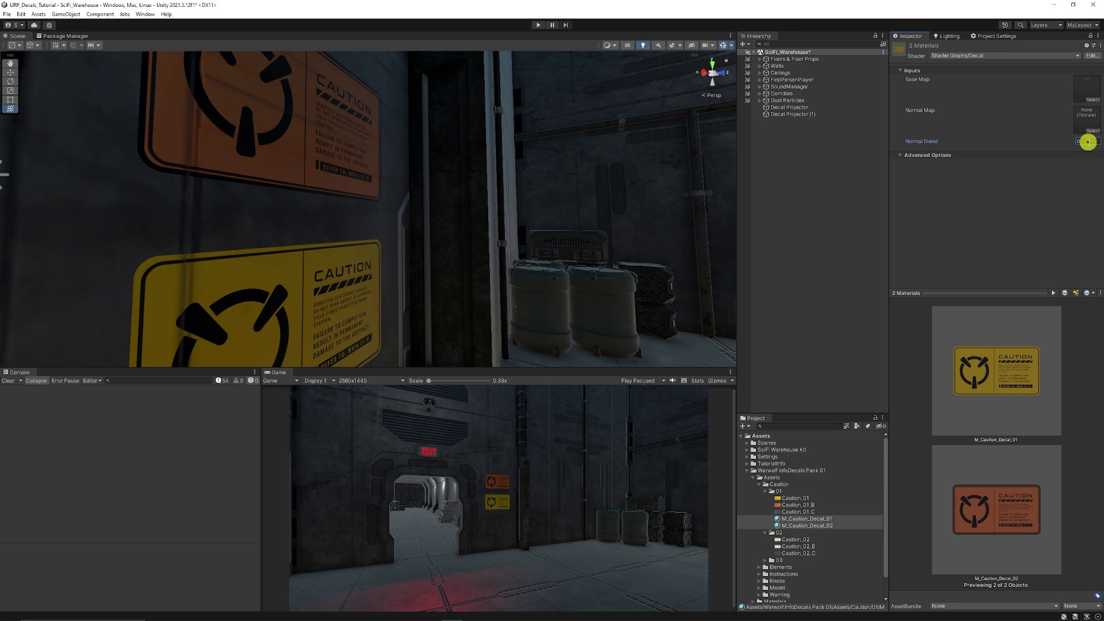
# Step: Maximize the Scene view and fly in toward the caution signs on the doorway pillar
pyautogui.moveTo(506, 211); pyautogui.dragTo(520, 210, button='right')
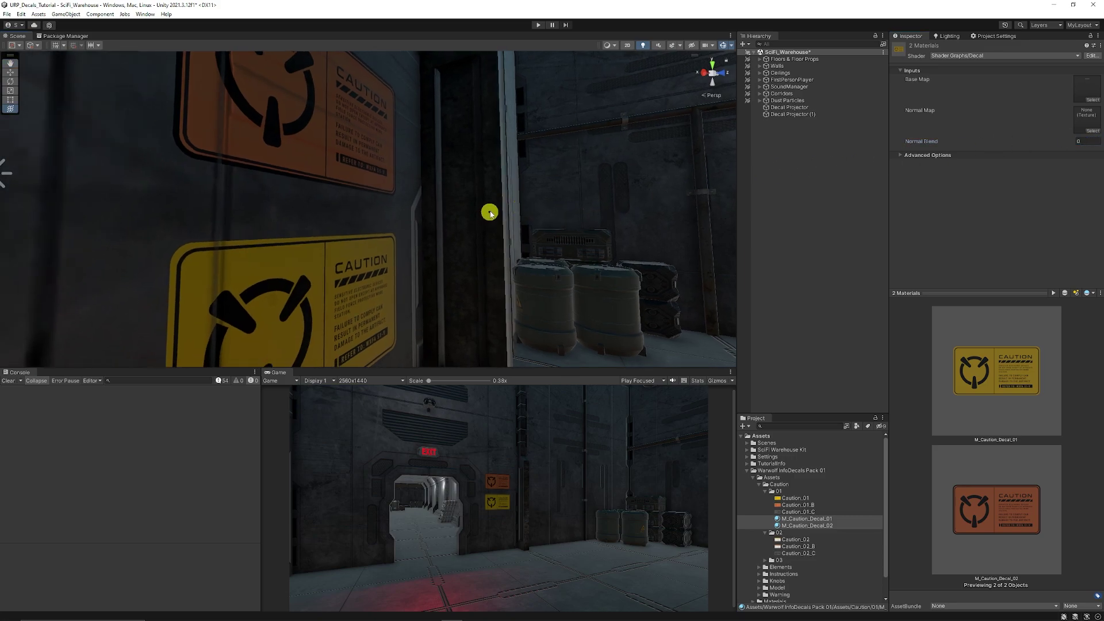
pyautogui.hotkey('shift', 'space')
pyautogui.moveTo(419, 217); pyautogui.dragTo(611, 360, button='right')
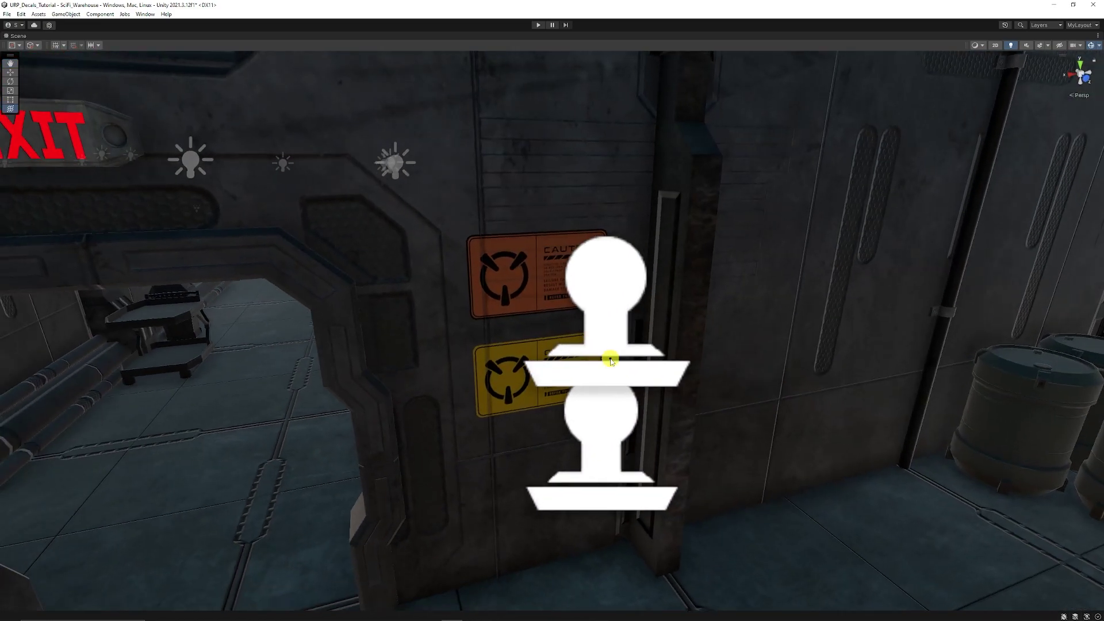
# Step: Drag the orange caution decal to the lower wall left of the doorway and rotate its projection
pyautogui.click(611, 360)
pyautogui.press('f')
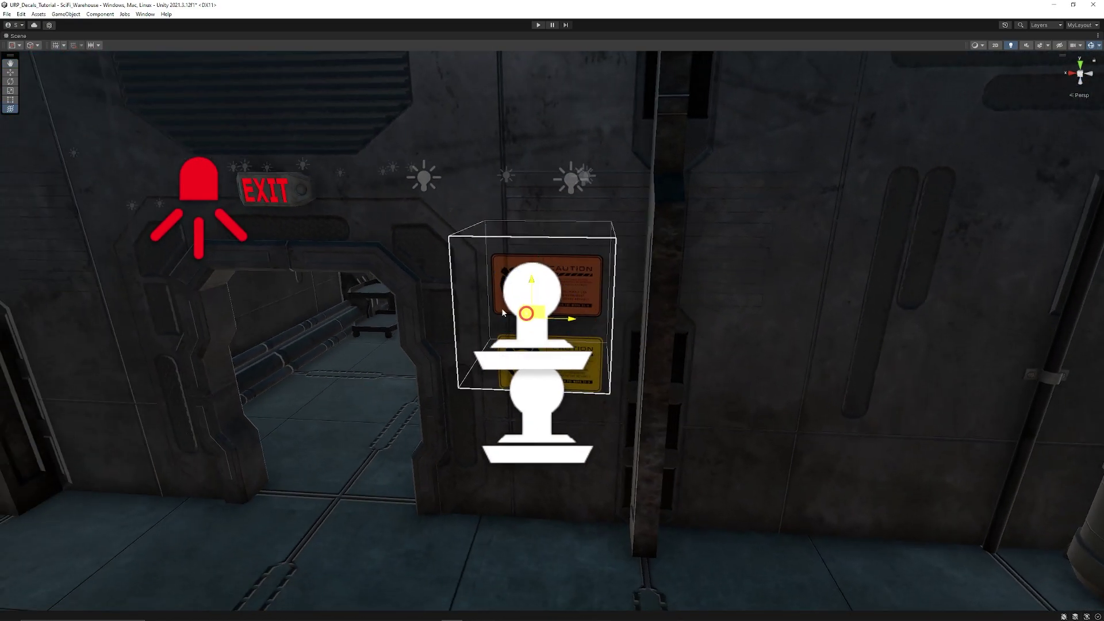
pyautogui.moveTo(502, 312); pyautogui.dragTo(52, 451)
pyautogui.press('f')
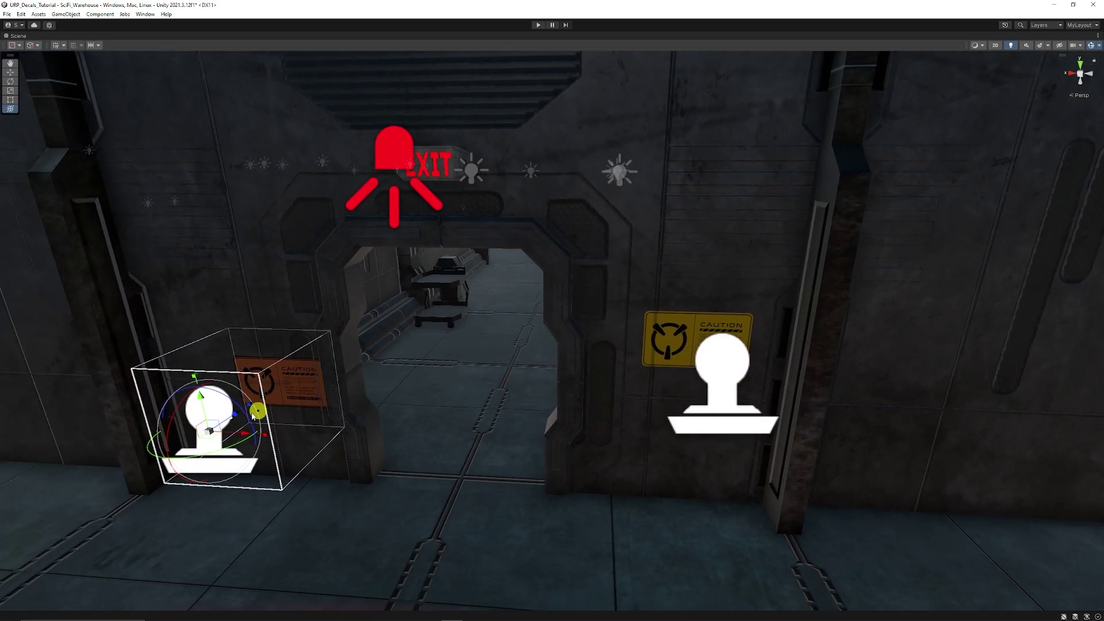
pyautogui.moveTo(177, 412); pyautogui.dragTo(291, 402)
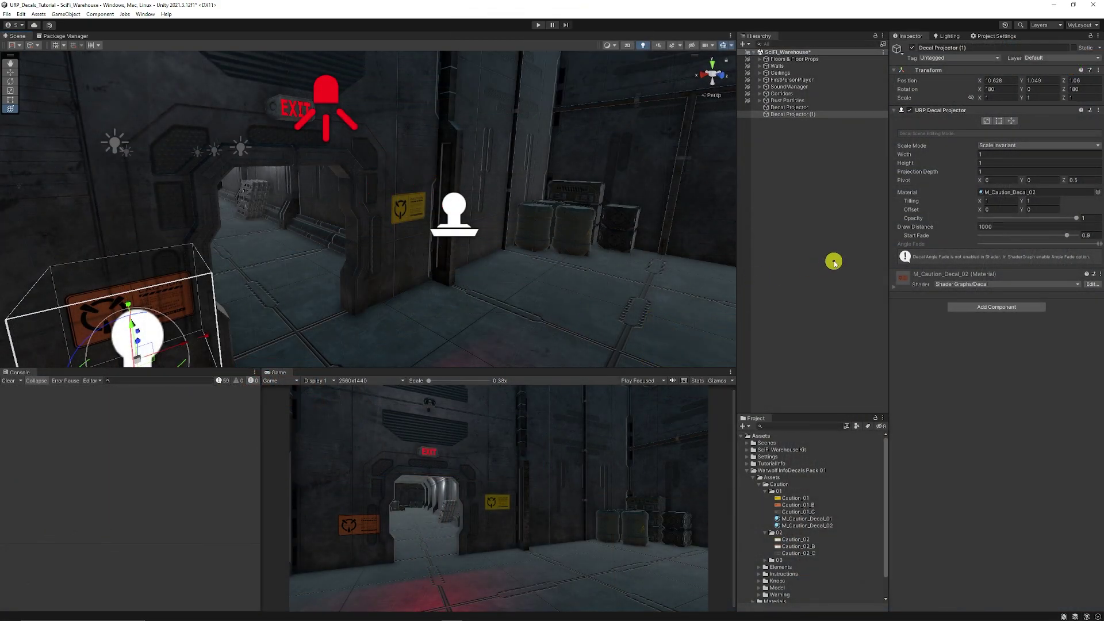
# Step: Deselect the decal projector to view the finished caution-sign scene
pyautogui.click(833, 261)
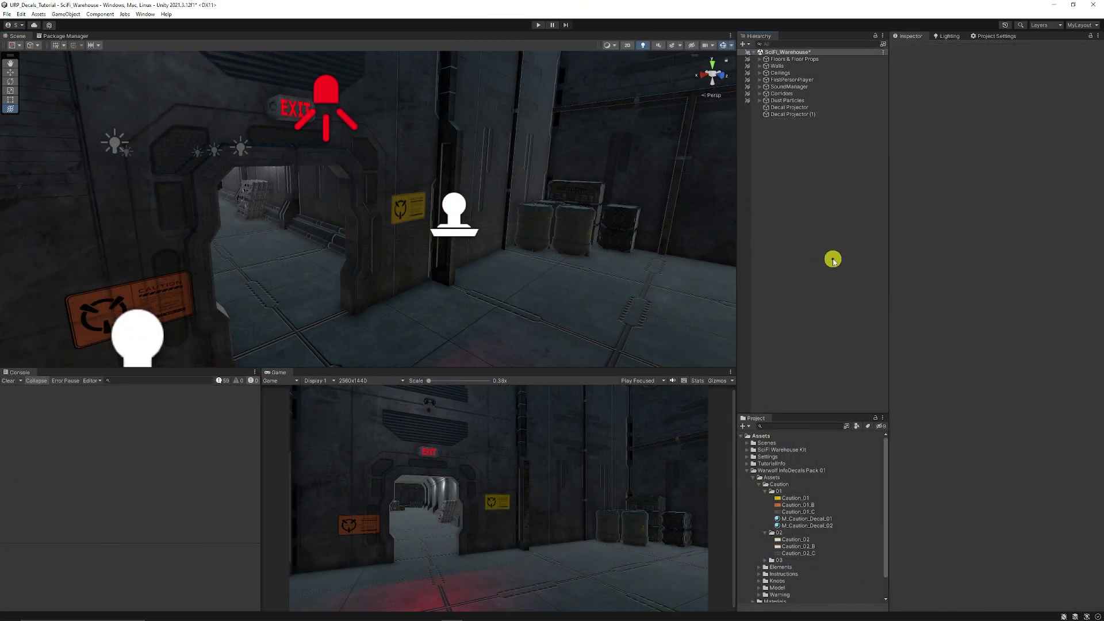